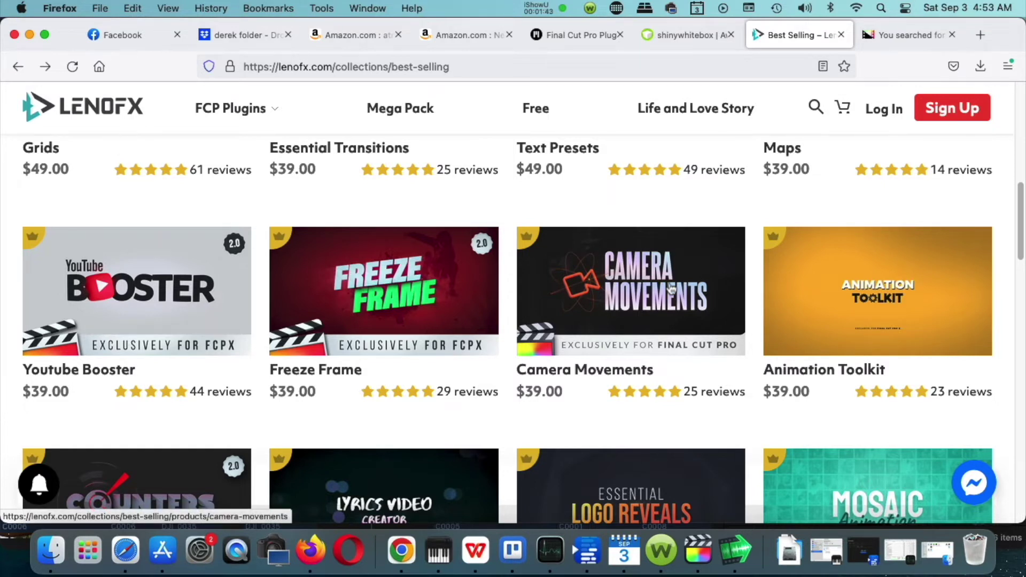
Step: Review the Camera Movements plugin among the LenoFX best sellers and FCPX Auto-Zoom in the Pixel Film Studios zoom results
scroll(670, 288, up, 1)
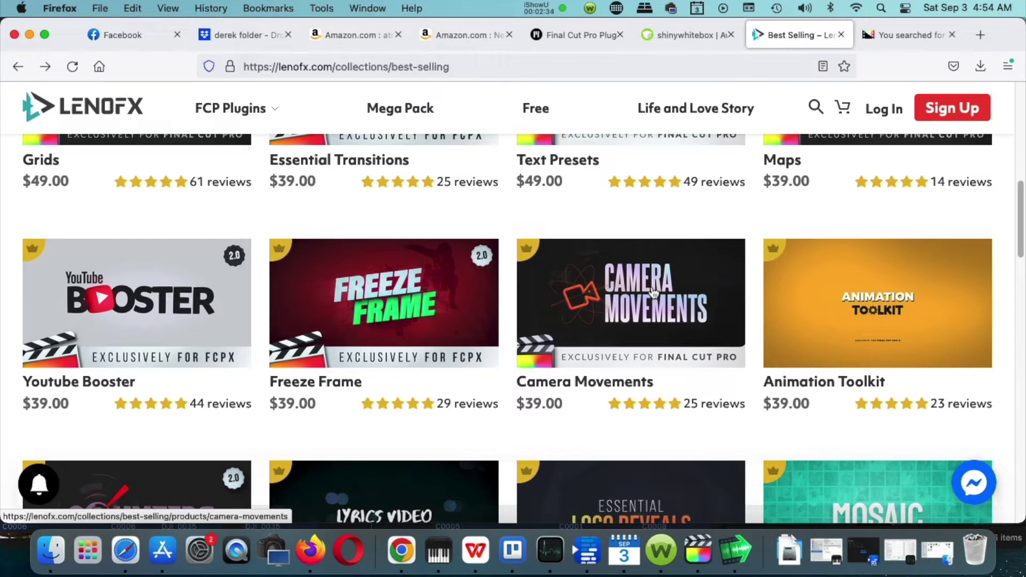
click(883, 41)
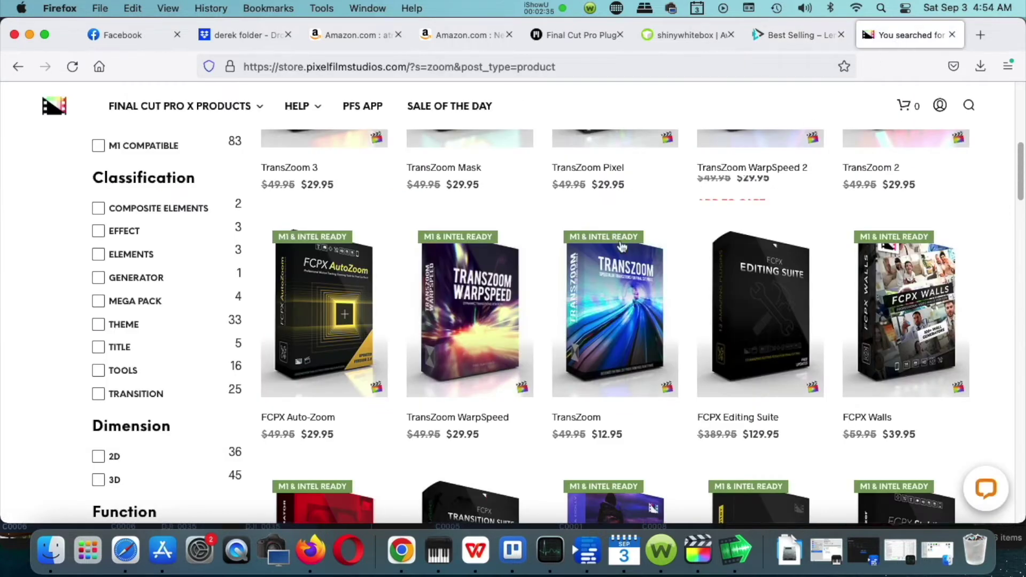
mouse_move(372, 298)
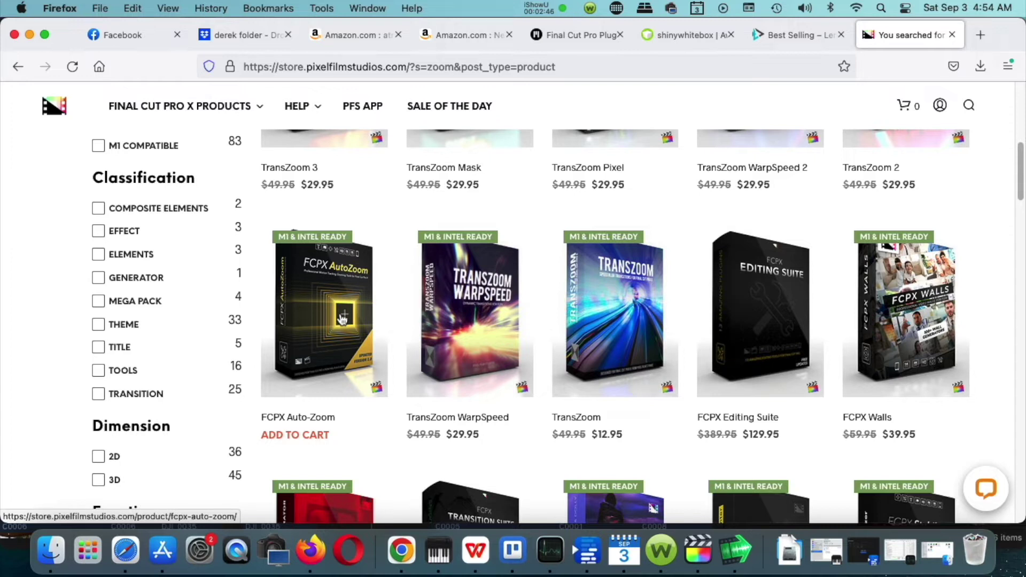
click(823, 36)
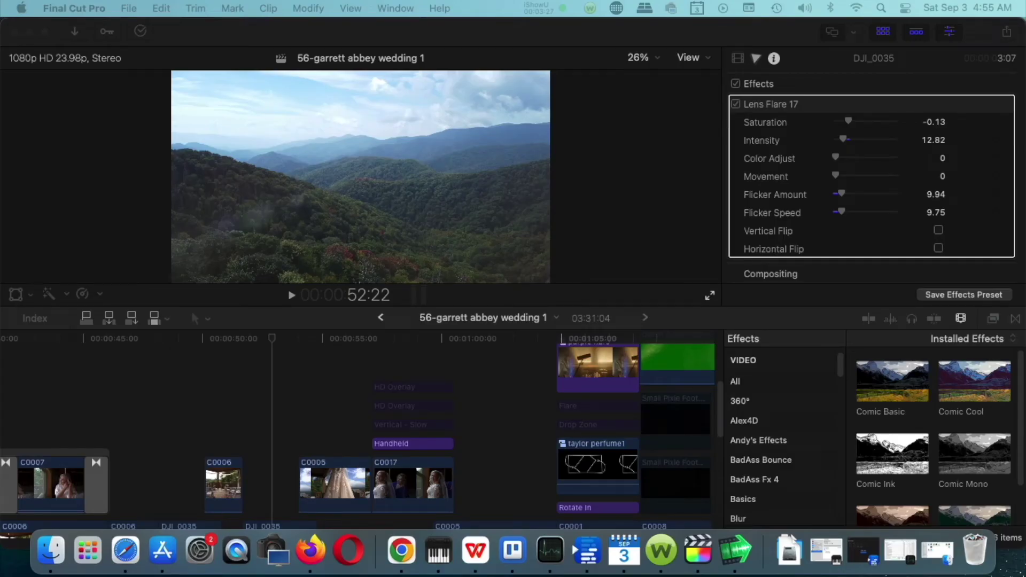
Step: Switch to Final Cut Pro, play clip C0017 from its start with only the Handheld layer active, and return the playhead to 57:02
click(698, 551)
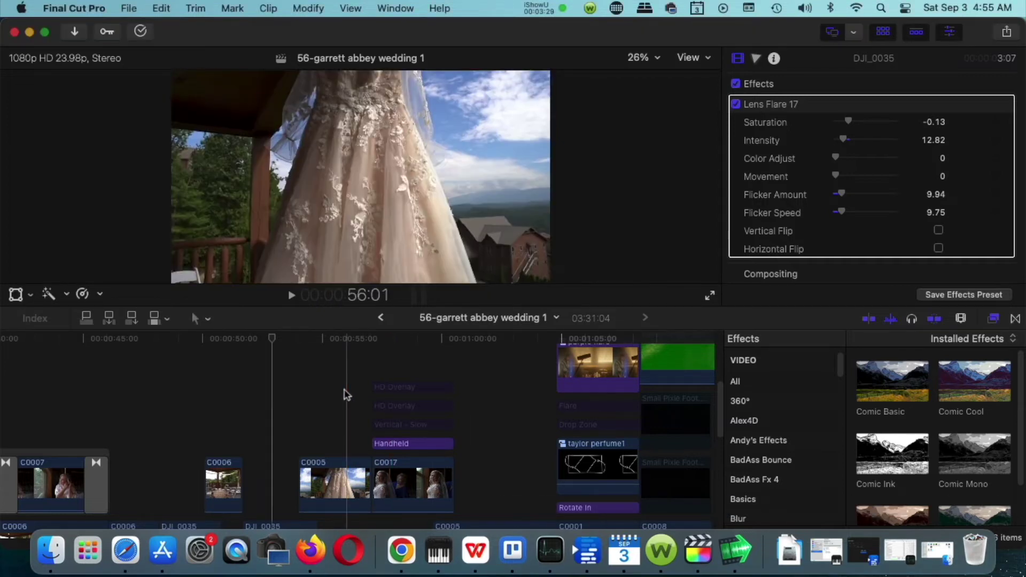
click(296, 366)
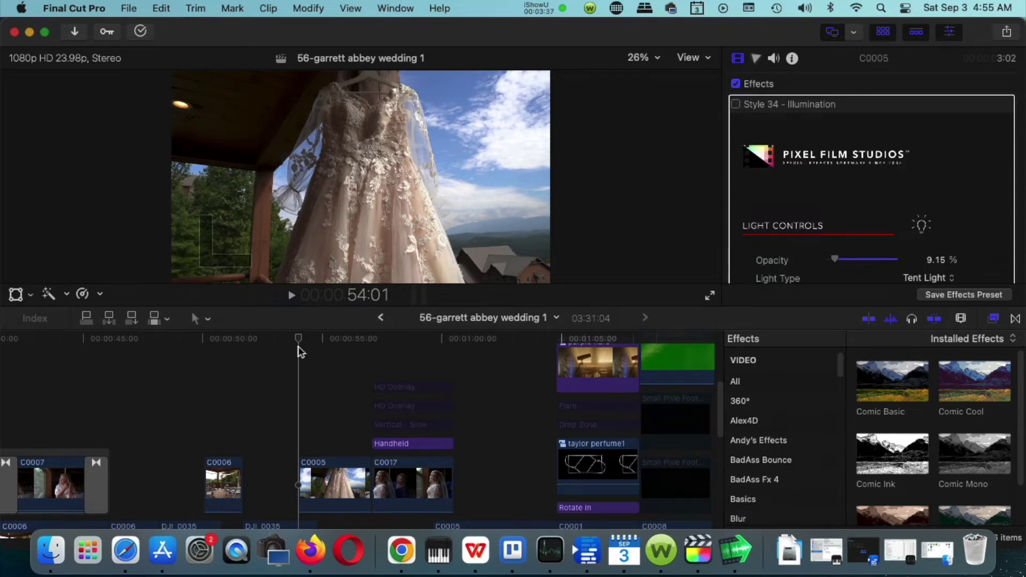
click(267, 336)
drag(267, 336, 373, 358)
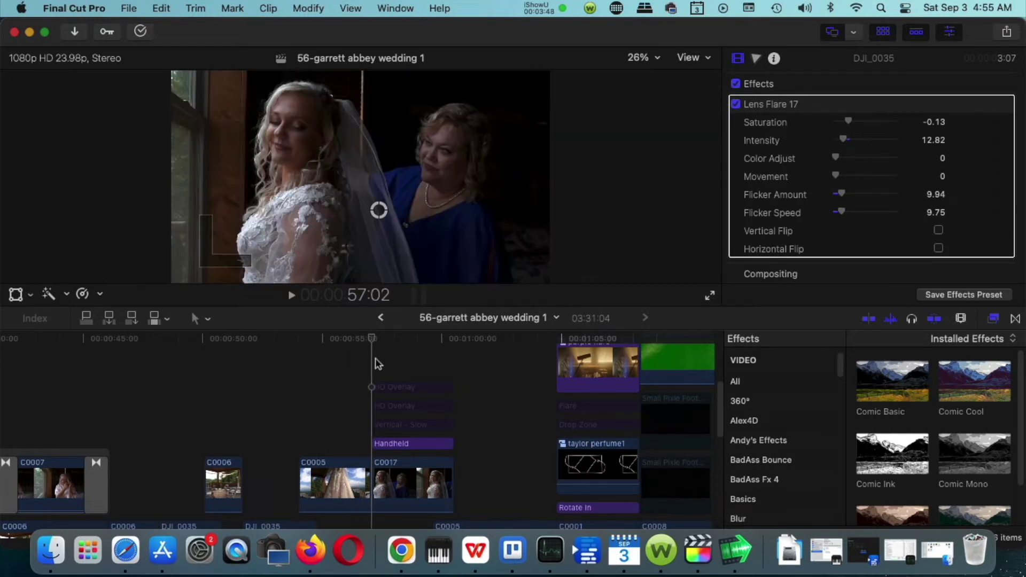
click(292, 296)
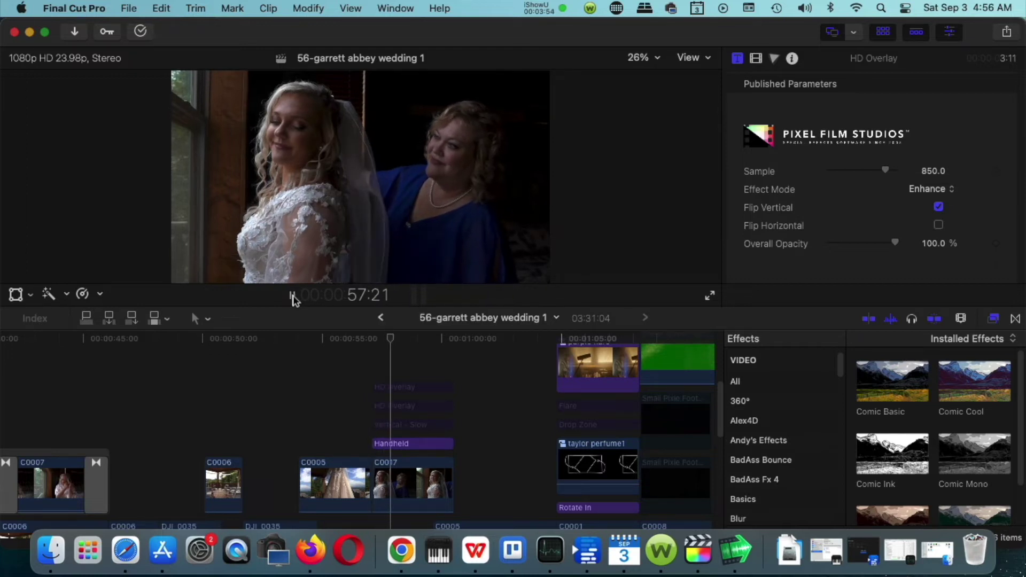
drag(430, 342, 381, 359)
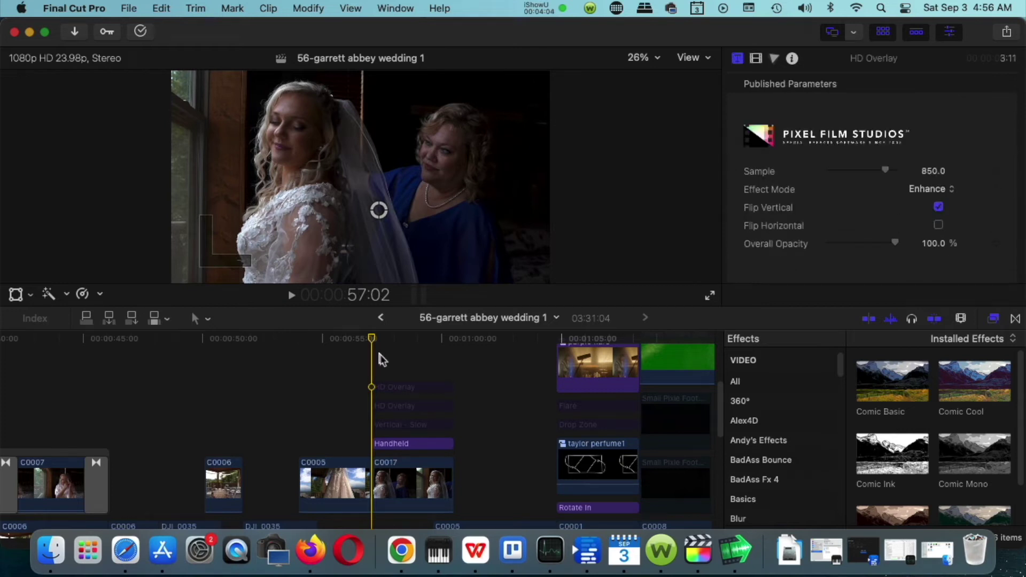
Step: Enable the Vertical - Slow layer above clip C0017 and check its direction options, keeping From Top to Bottom
click(410, 425)
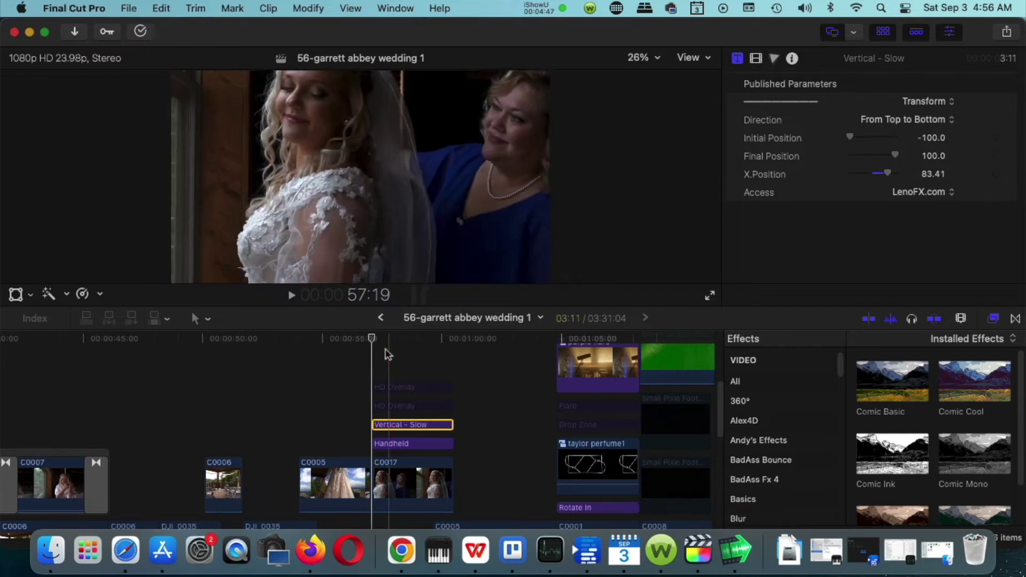
mouse_move(372, 342)
mouse_down()
mouse_move(456, 344)
mouse_move(373, 345)
mouse_up()
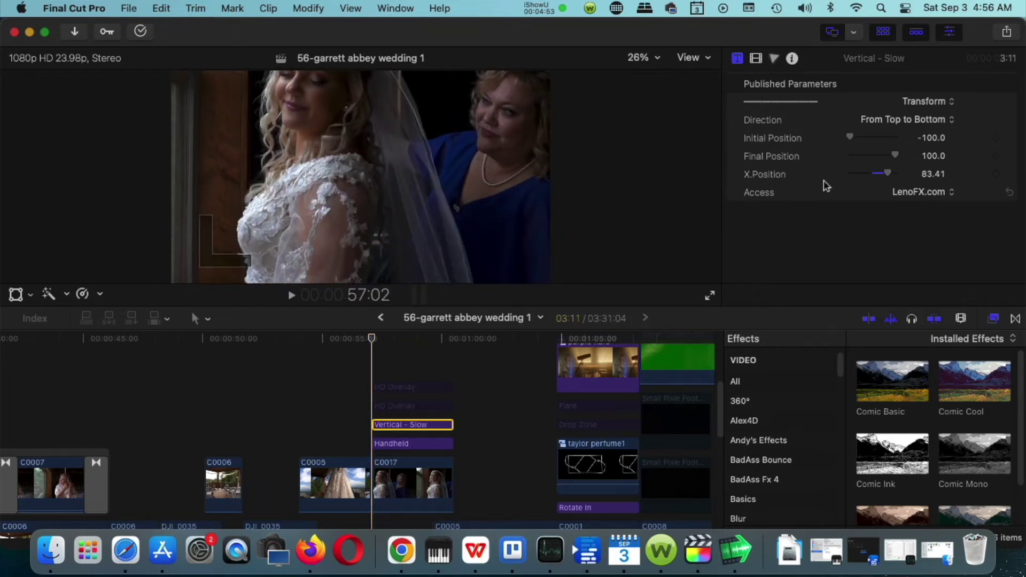
click(890, 118)
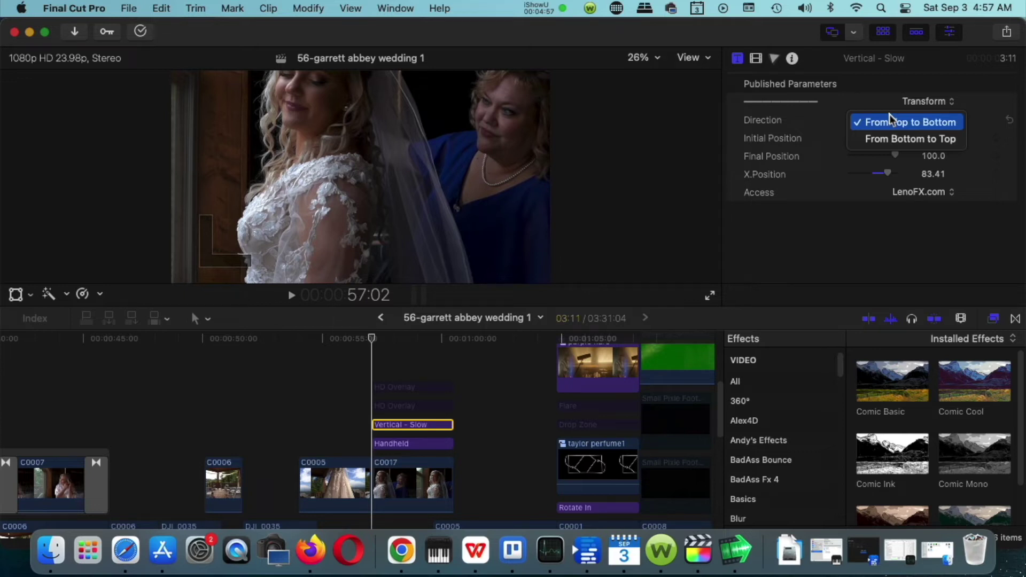
click(888, 114)
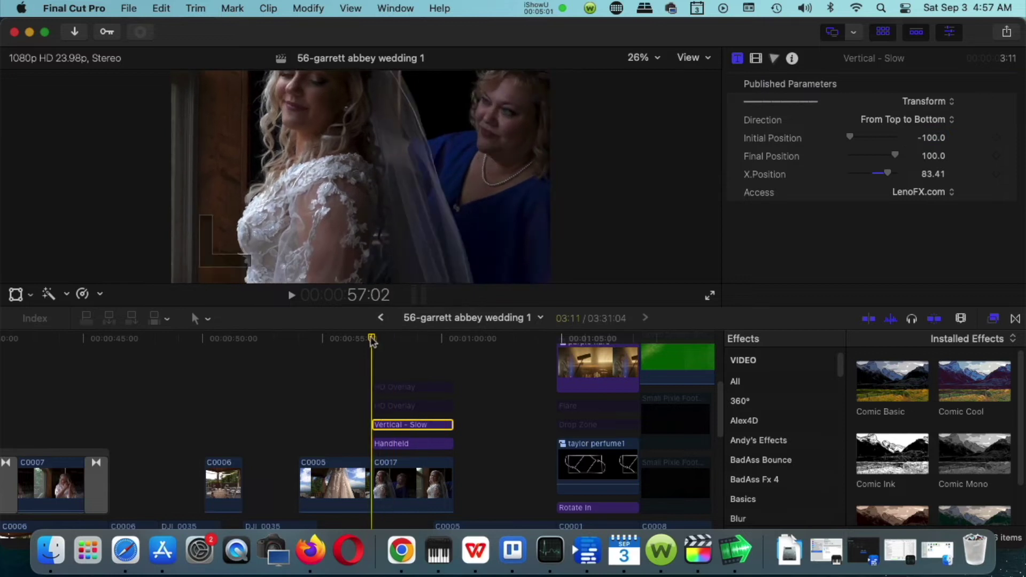
Step: Play clip C0017 with the Vertical - Slow movement and return the playhead to the clip's start
drag(377, 343, 433, 341)
click(292, 297)
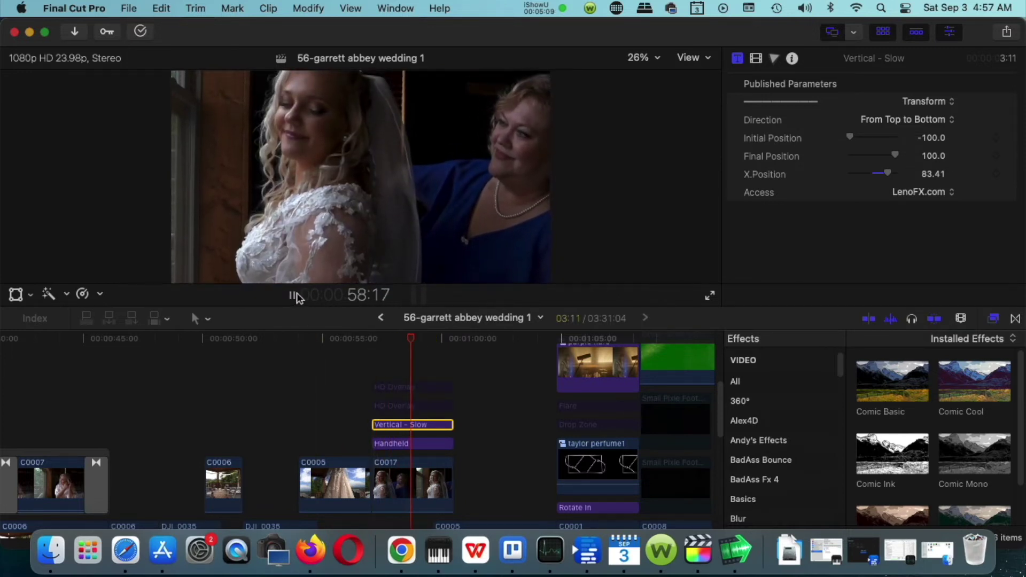
click(293, 296)
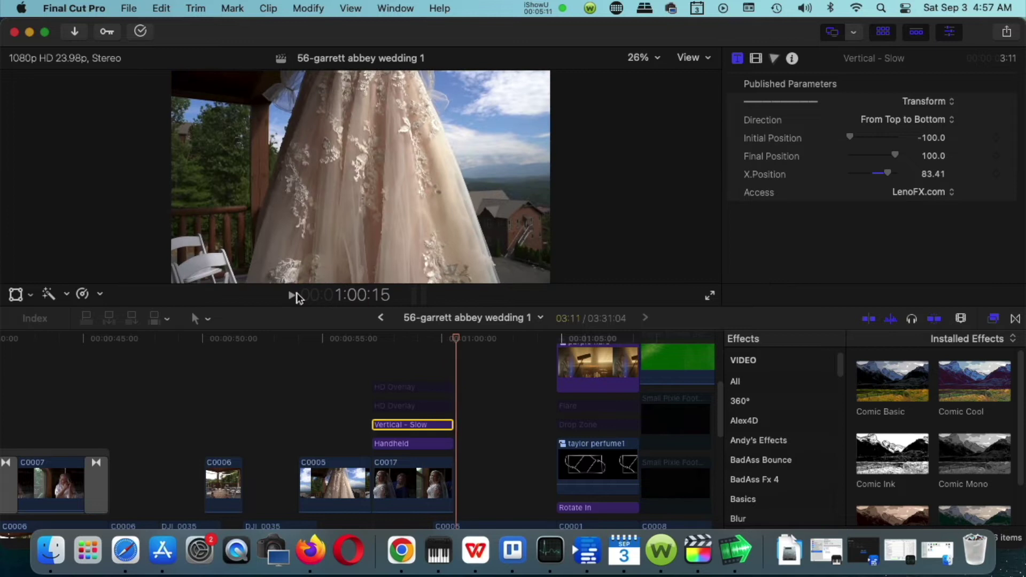
drag(455, 339, 375, 352)
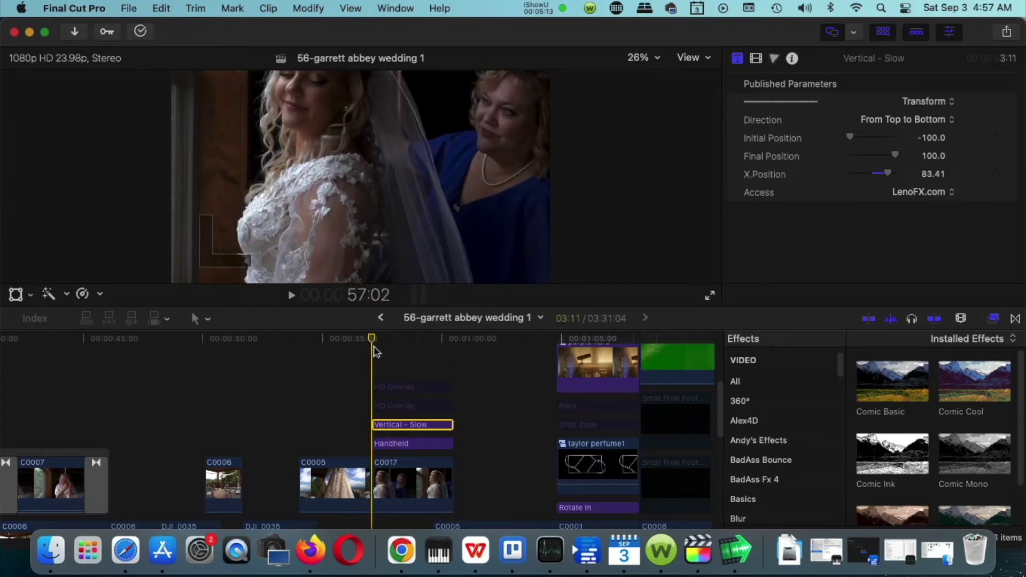
Step: Enable the uppermost HD Overlay above clip C0017, disable Vertical - Slow, and preview the shot from its start
click(399, 388)
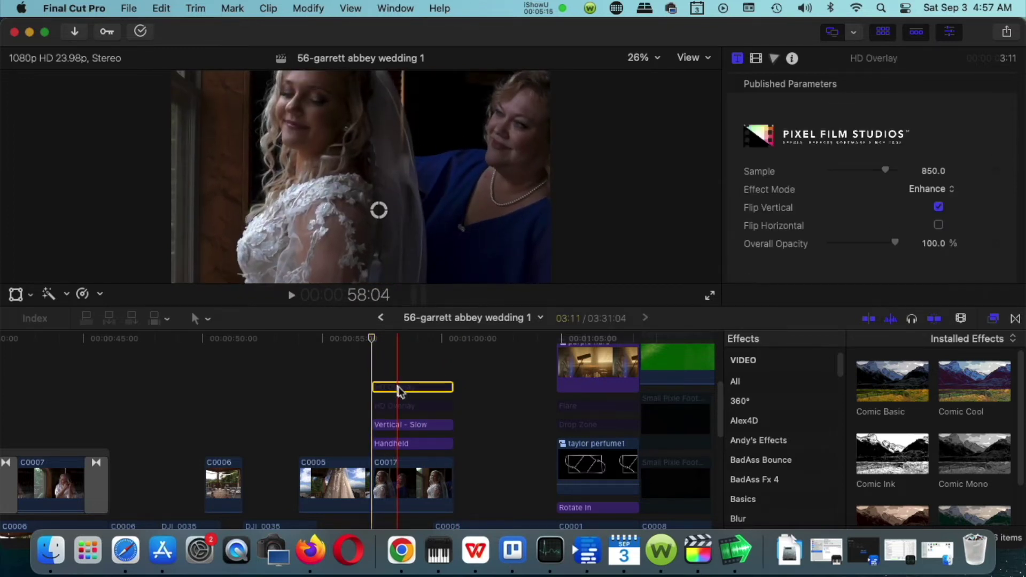
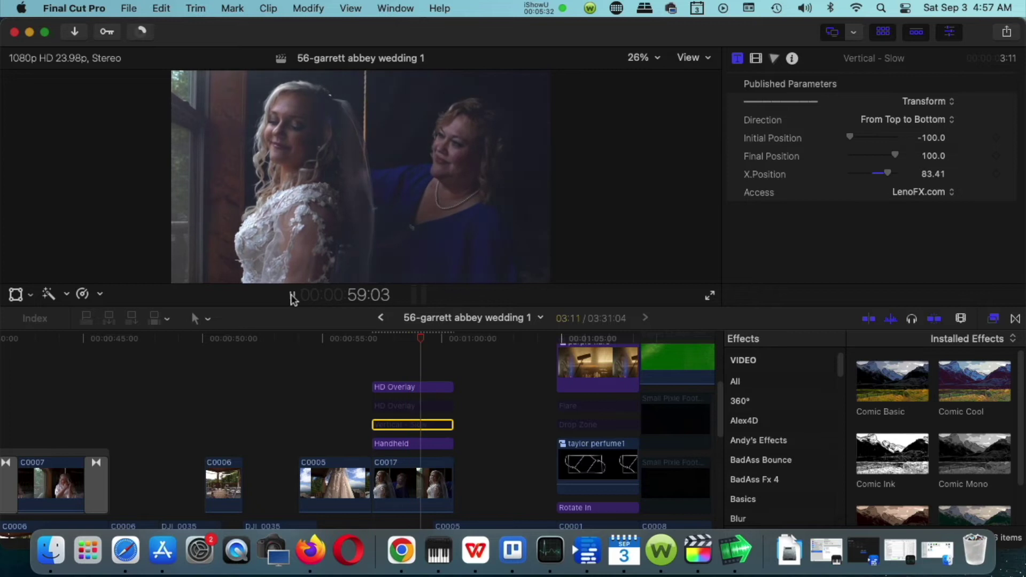
click(292, 296)
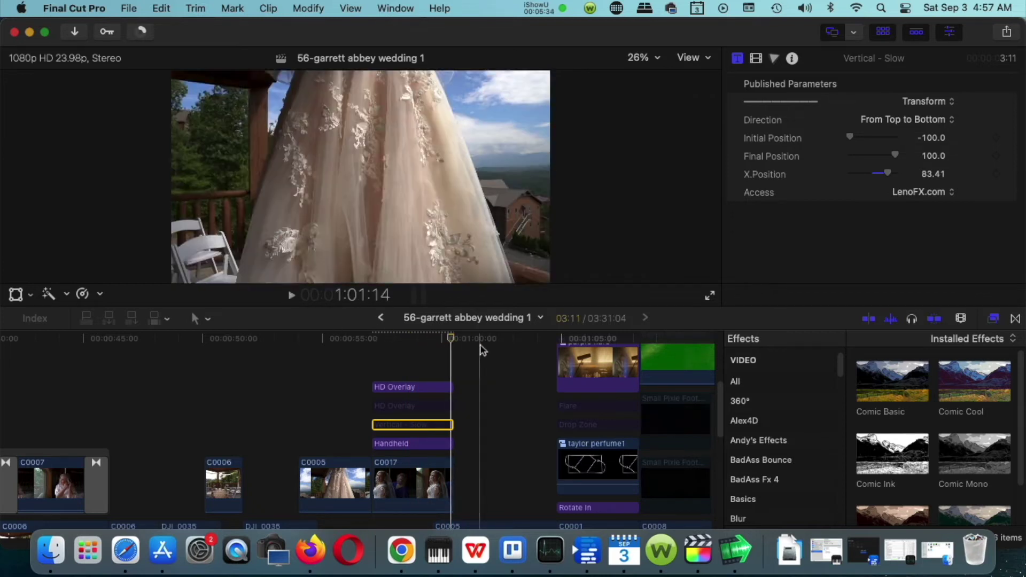
drag(451, 345, 382, 355)
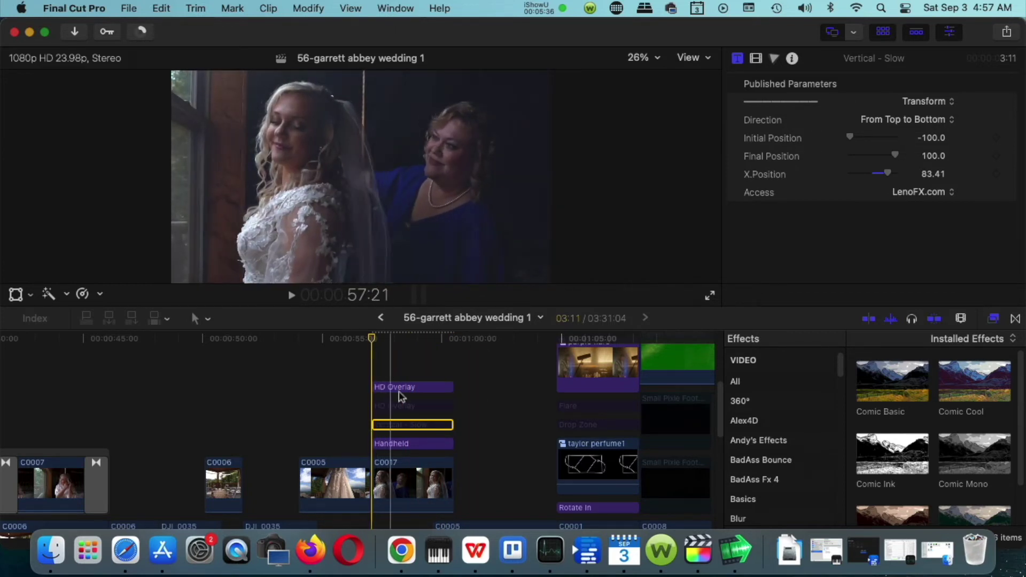
Step: Re-enable the Vertical - Slow layer above clip C0017 and preview it together with the HD Overlay
right_click(392, 426)
click(433, 321)
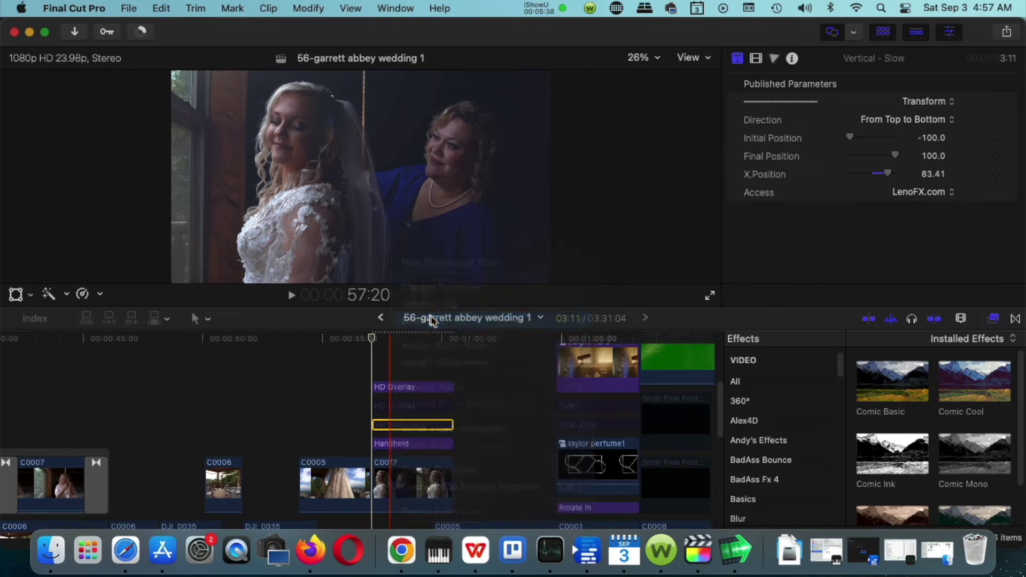
click(291, 295)
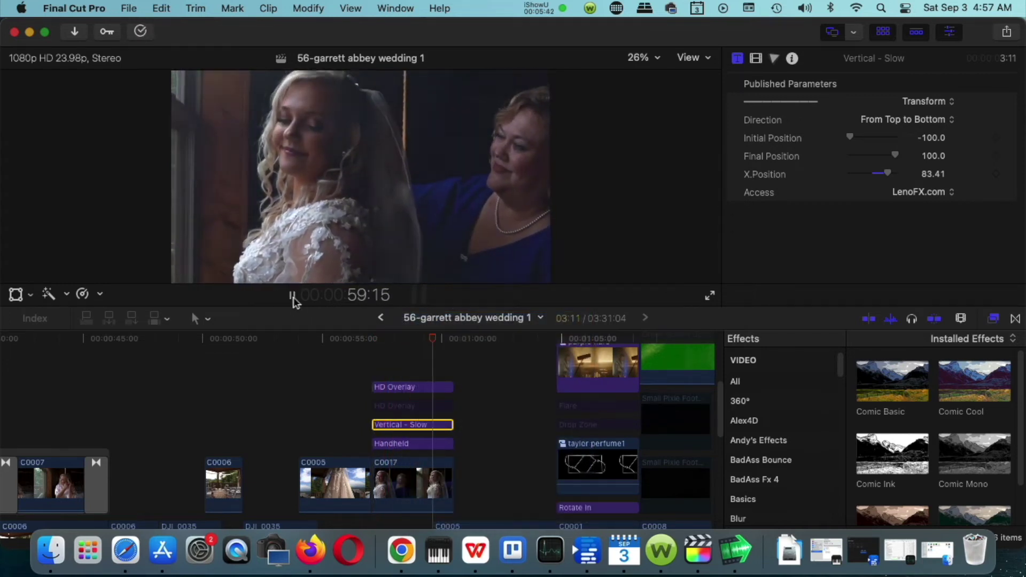
click(292, 297)
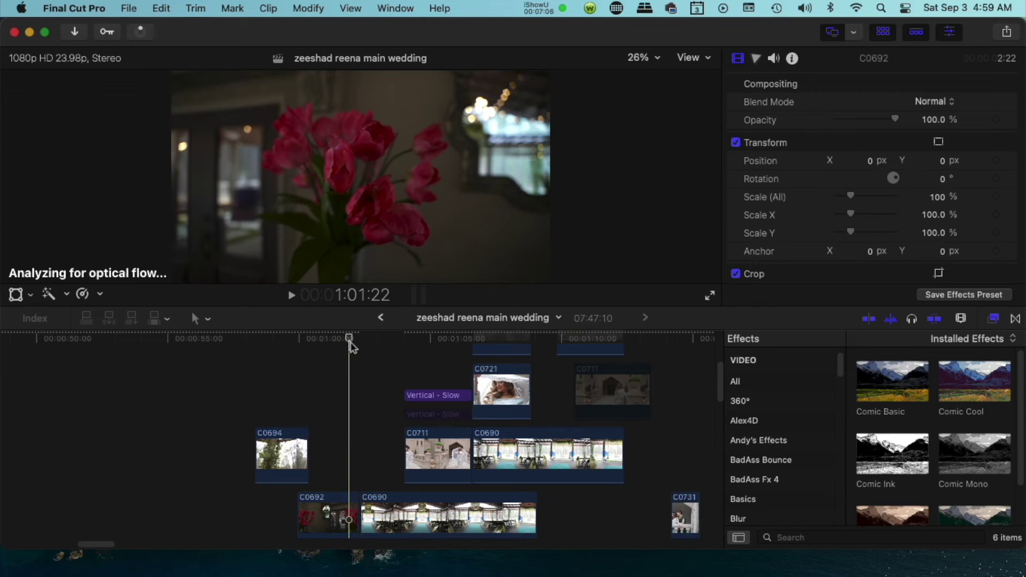
Step: Disable the upper Vertical - Slow layer over clip C0711, preview the shot without it, and return the playhead to 1:04:01
right_click(430, 398)
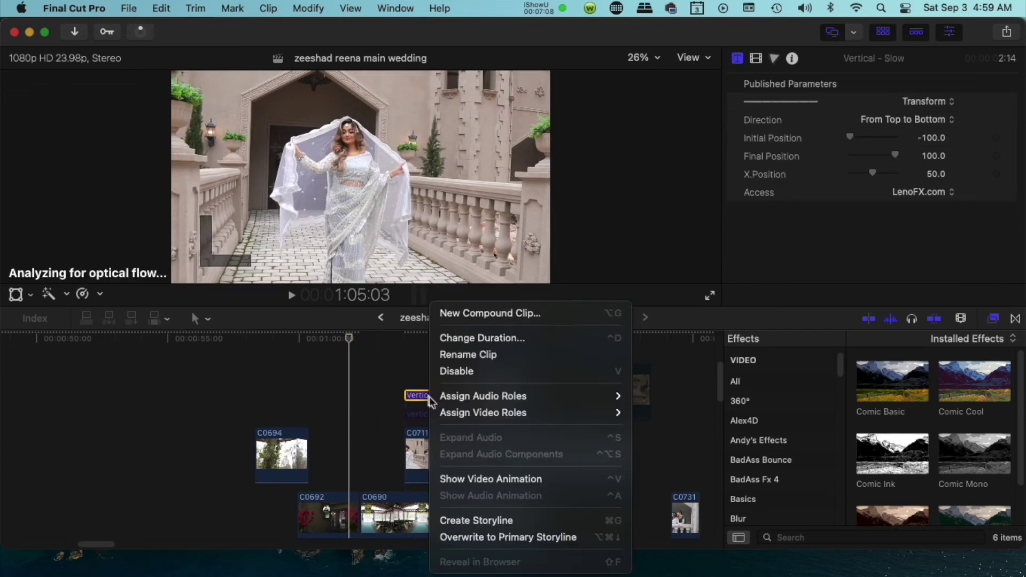
click(447, 373)
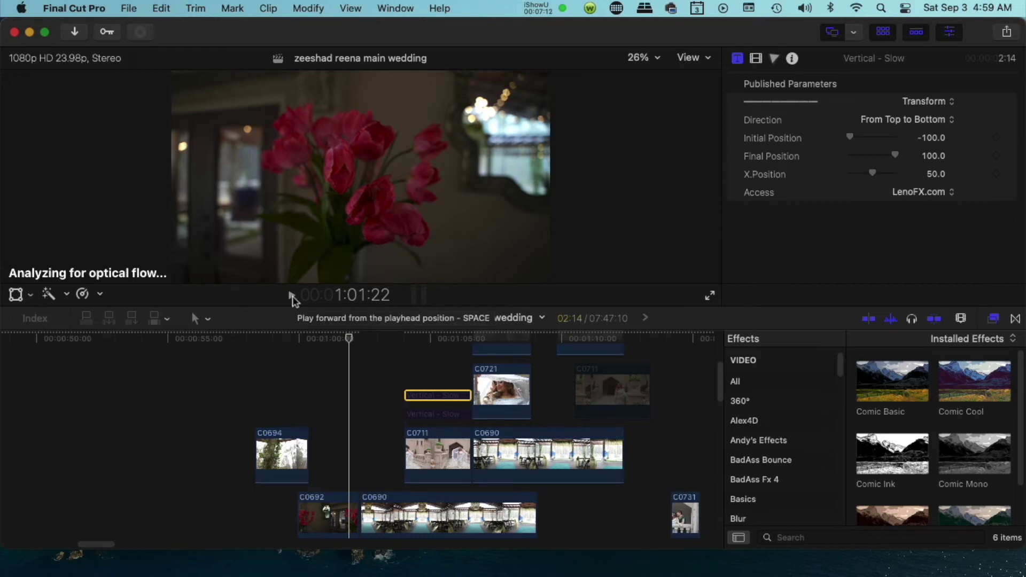
click(292, 296)
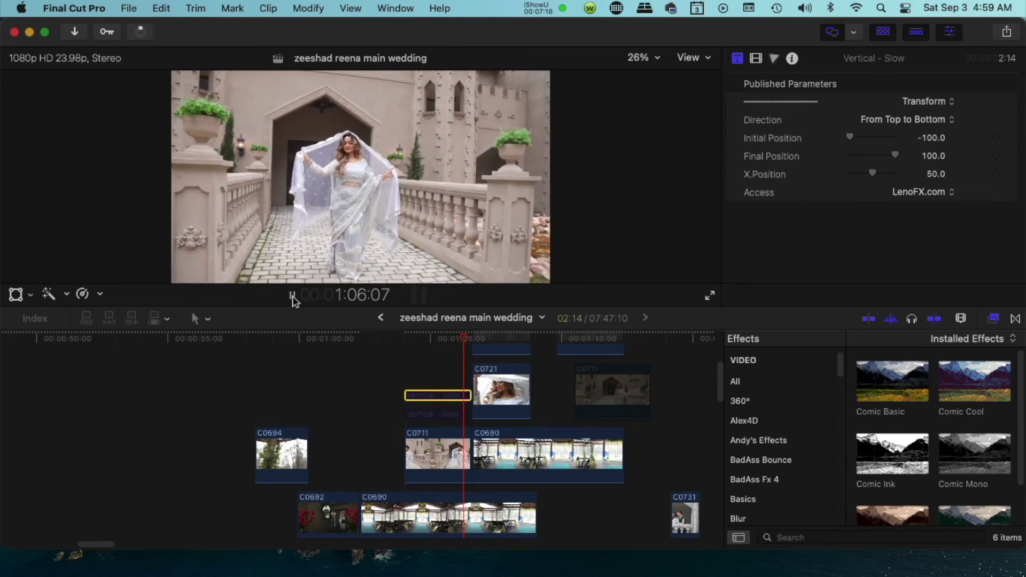
click(291, 295)
click(404, 342)
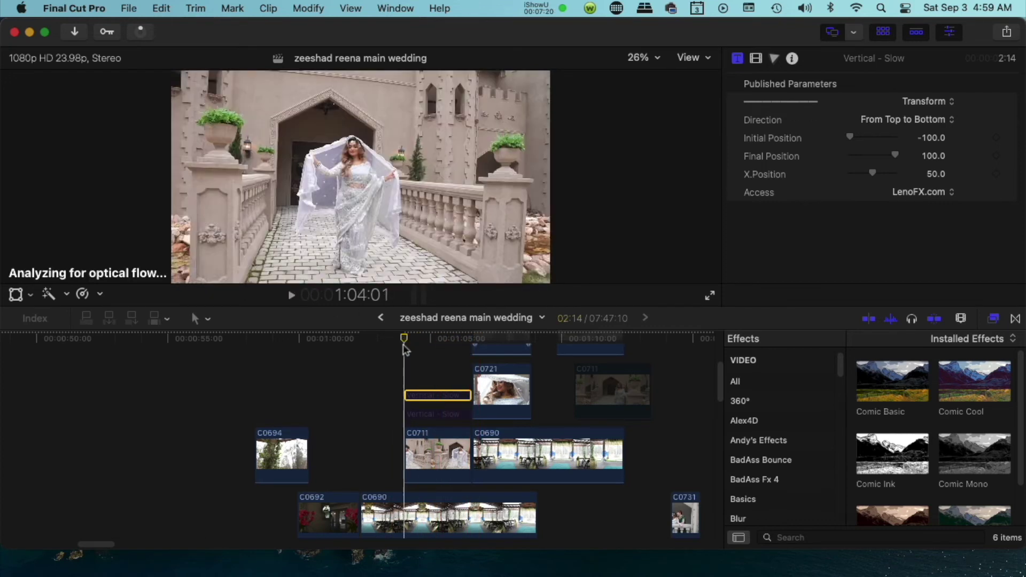
mouse_move(414, 350)
mouse_down()
mouse_move(473, 352)
mouse_move(405, 351)
mouse_up()
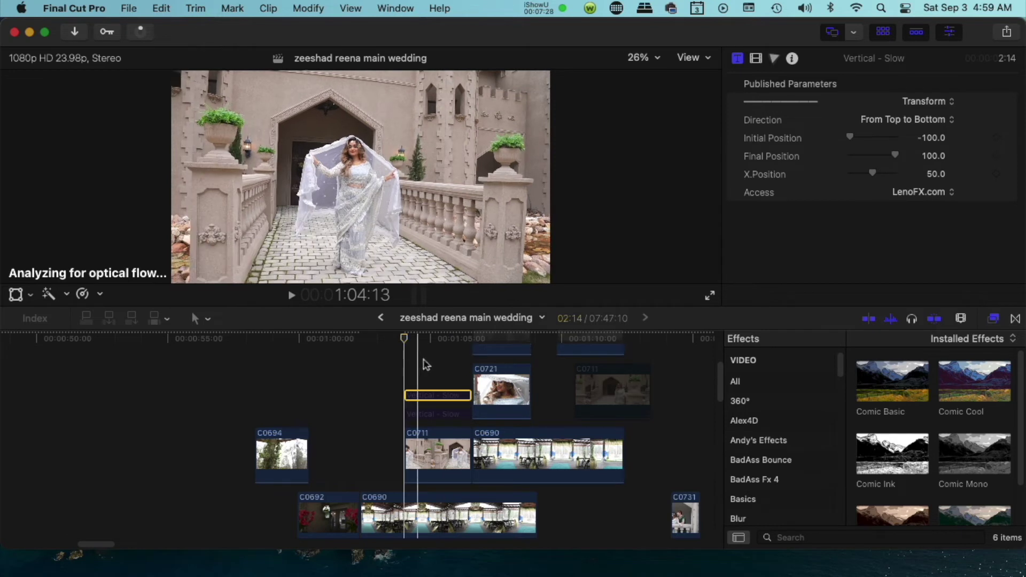
Step: Enable the upper Vertical - Slow layer over clip C0711 again and play the shot with the camera movement
right_click(428, 400)
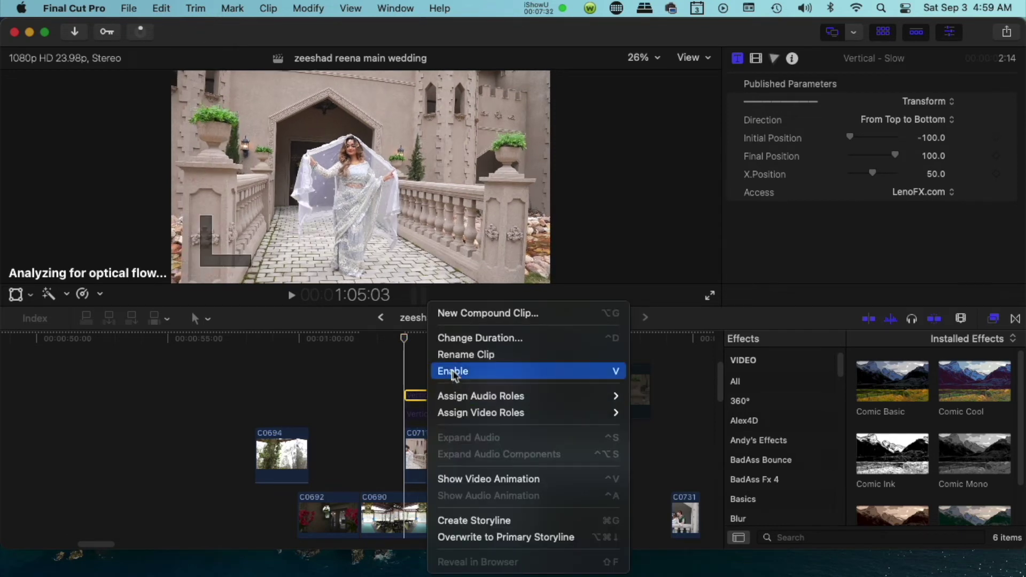
click(453, 373)
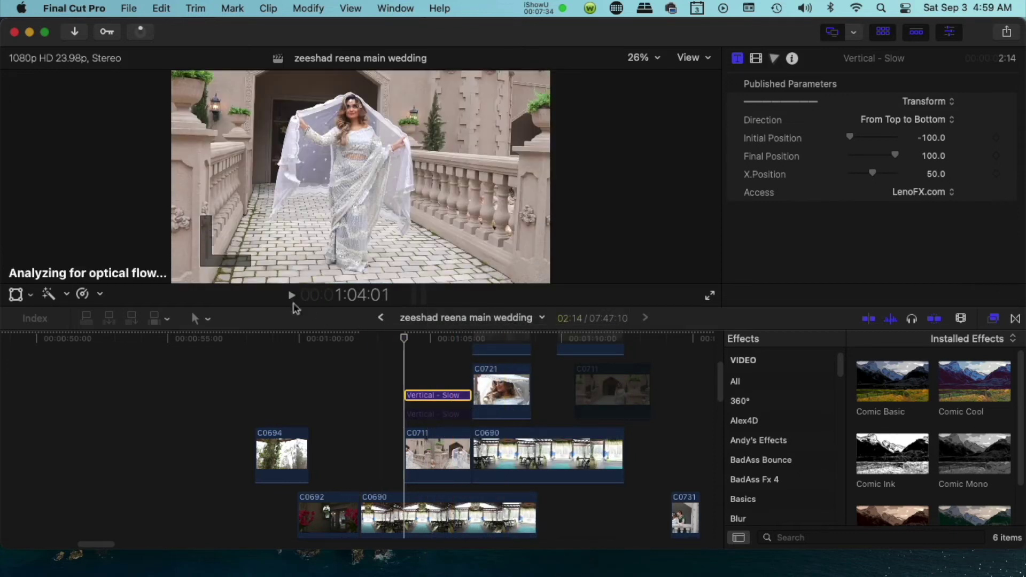
click(291, 296)
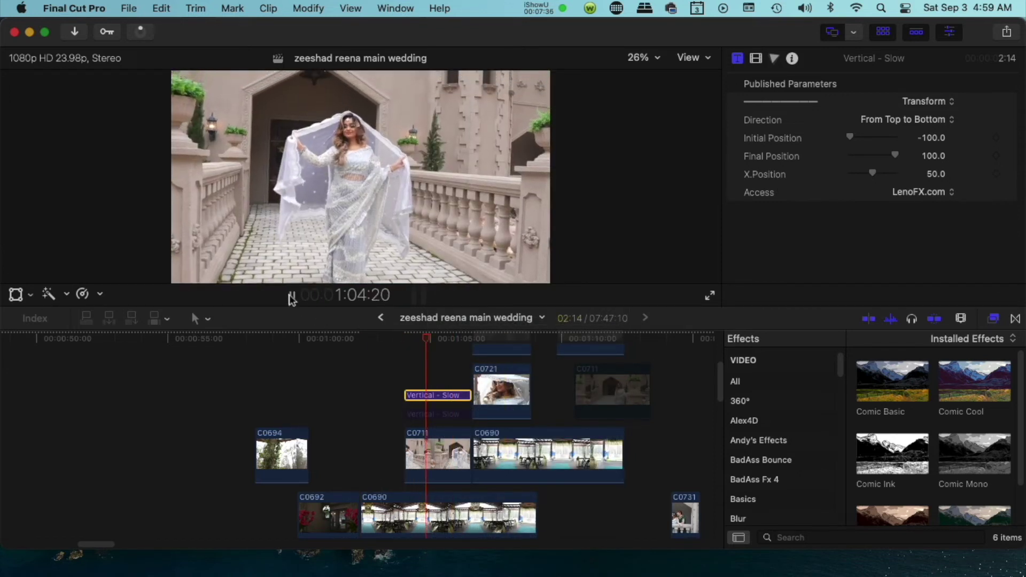
click(291, 298)
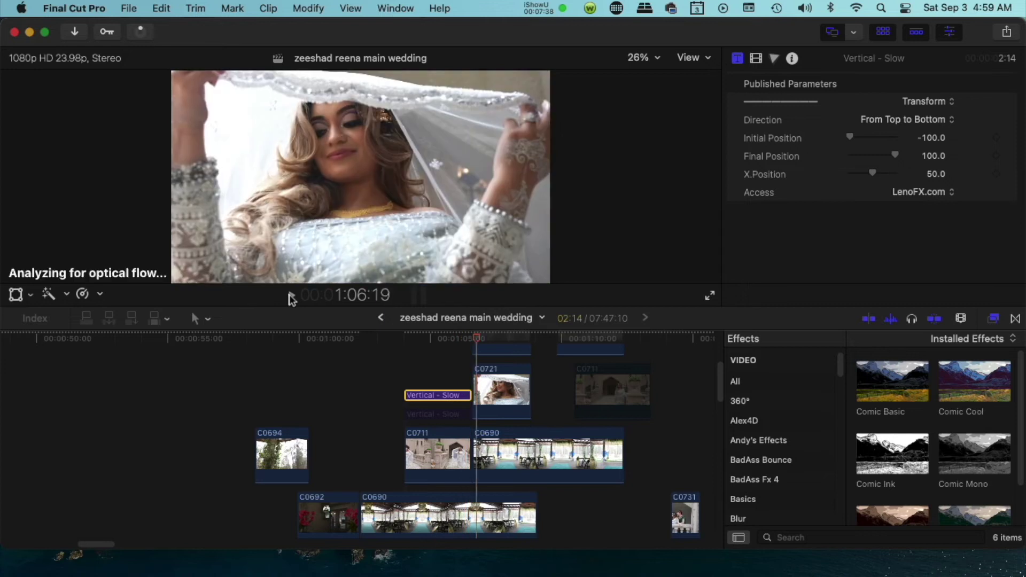
Step: Replay clip C0711 from its start to review the Vertical - Slow movement, and put the playhead back at 1:04:01
click(404, 338)
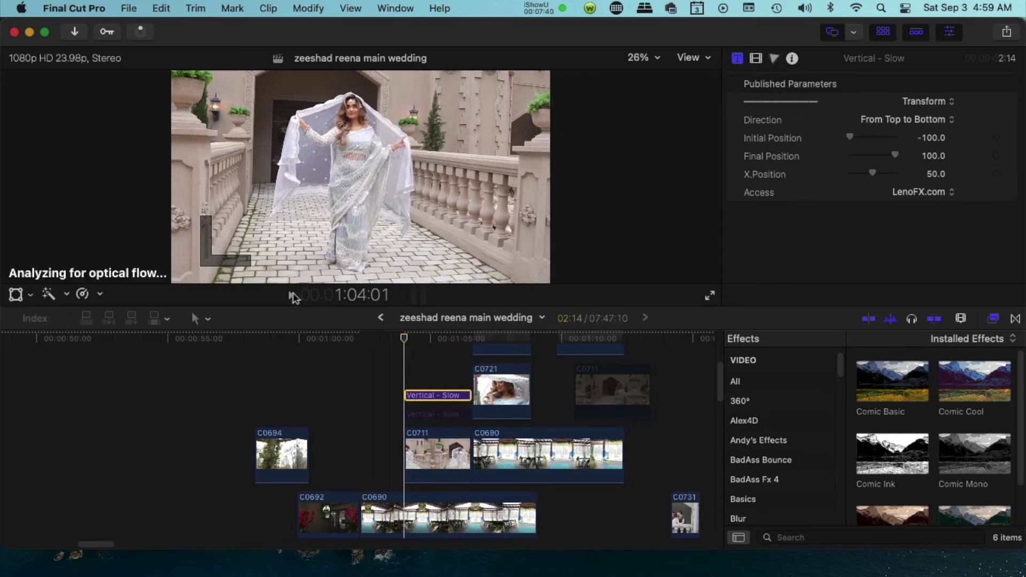
click(291, 296)
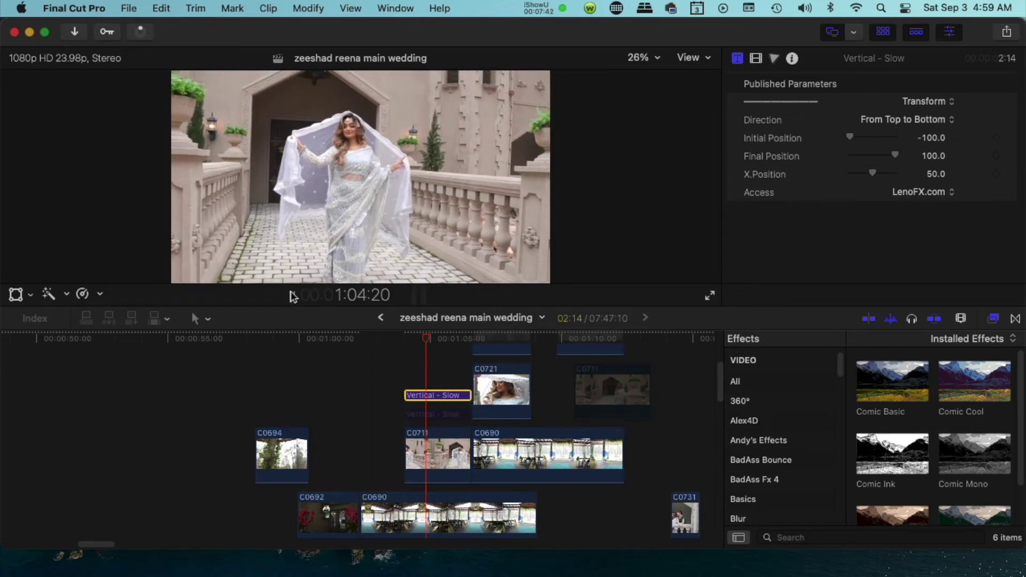
click(291, 297)
click(433, 338)
click(404, 338)
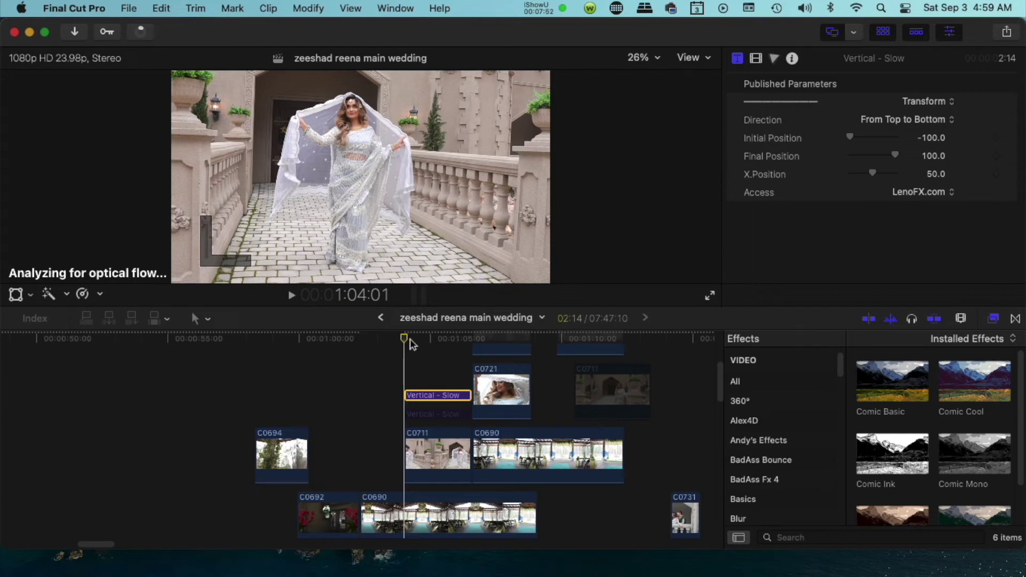
Step: Scrub forward through clip C0711 from 1:04:01 to check the Vertical - Slow movement
drag(406, 342, 446, 350)
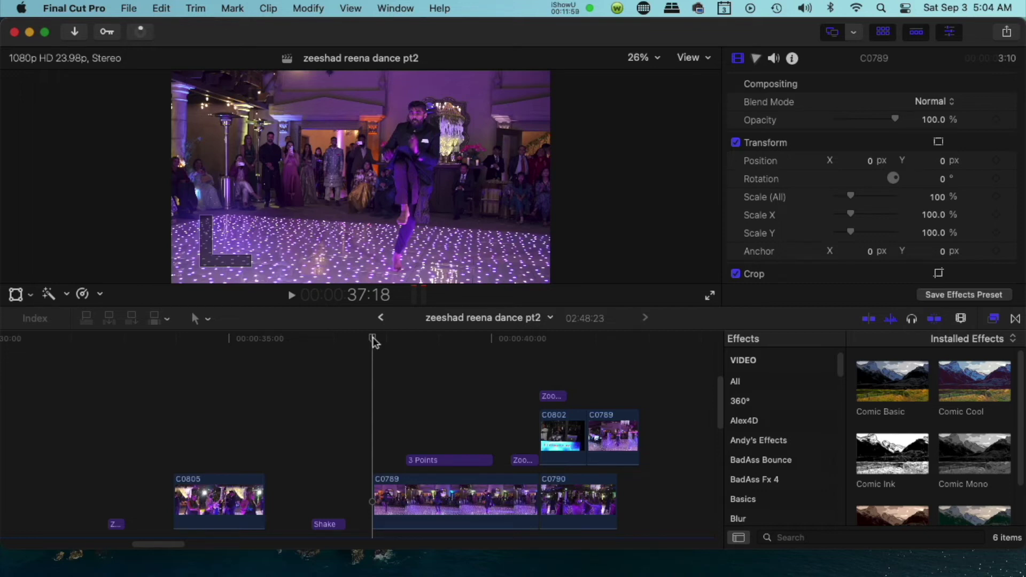
Step: Disable the 3 Points layer above clip C0789 and play the dance shot from 37:18 without it
click(447, 461)
right_click(444, 461)
click(471, 371)
click(372, 405)
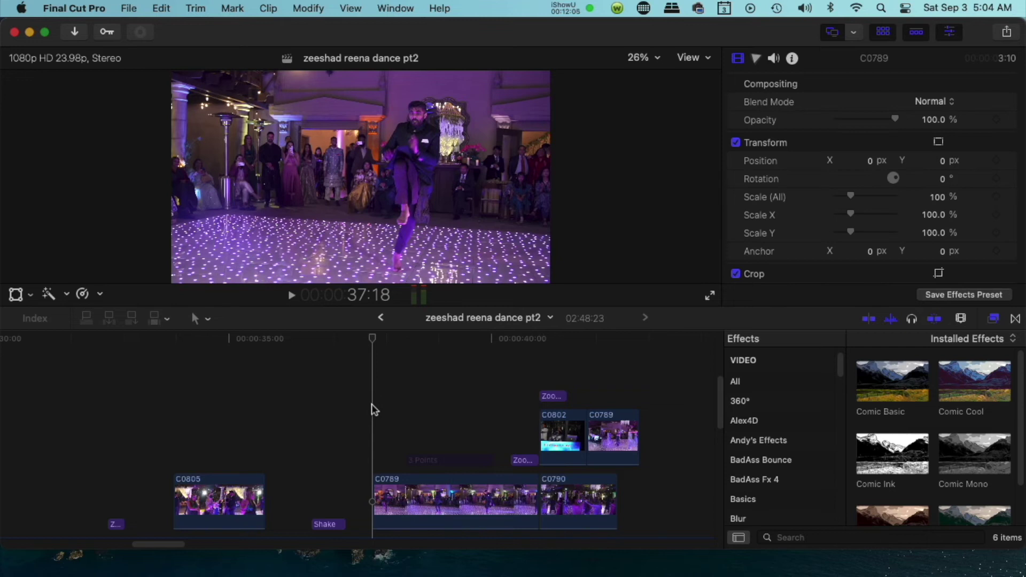
key(space)
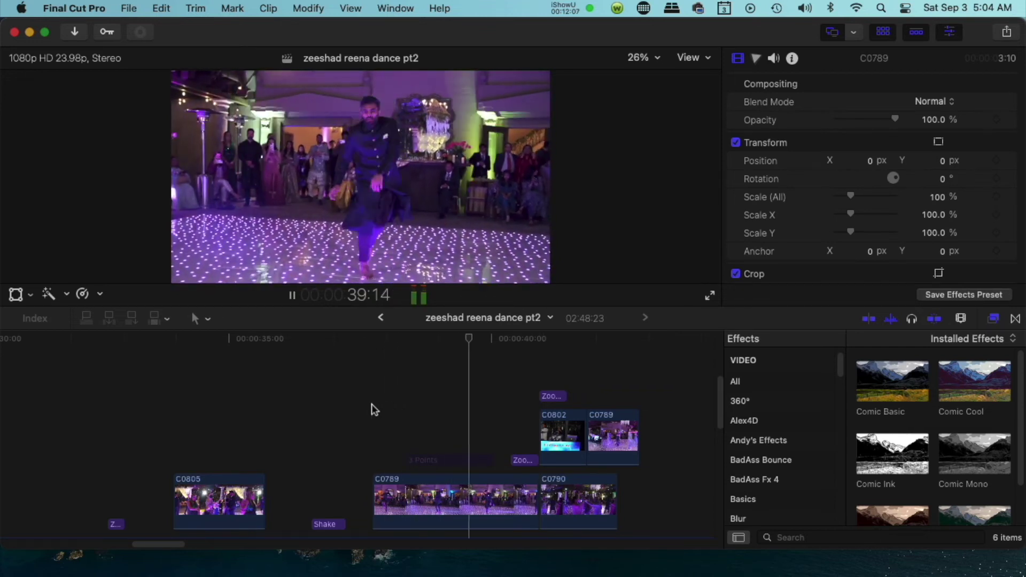
key(space)
Step: Replay clip C0789 from 37:18 without the 3 Points movement and return the playhead to the clip's start
click(524, 460)
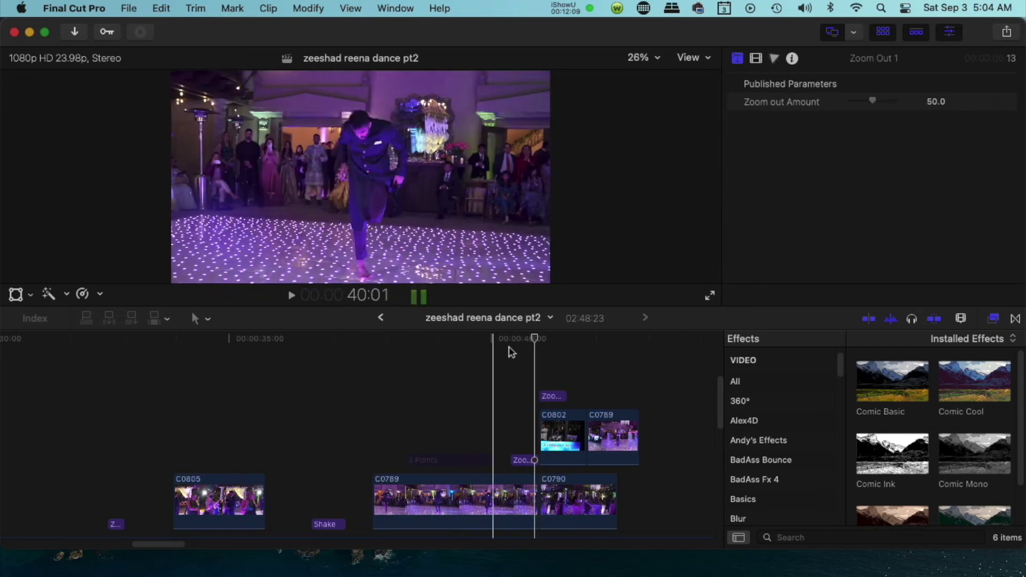
drag(533, 338, 372, 339)
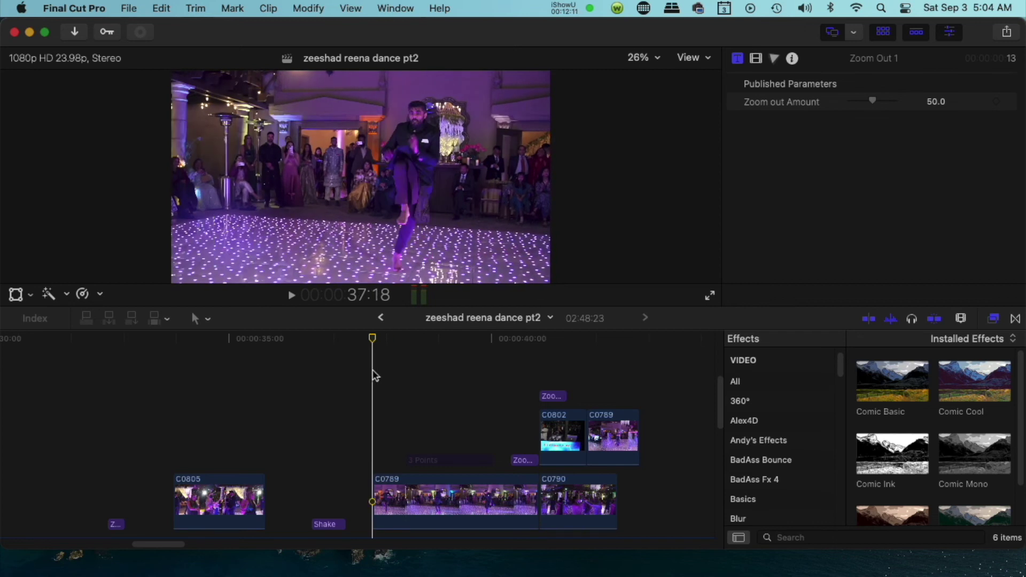
key(space)
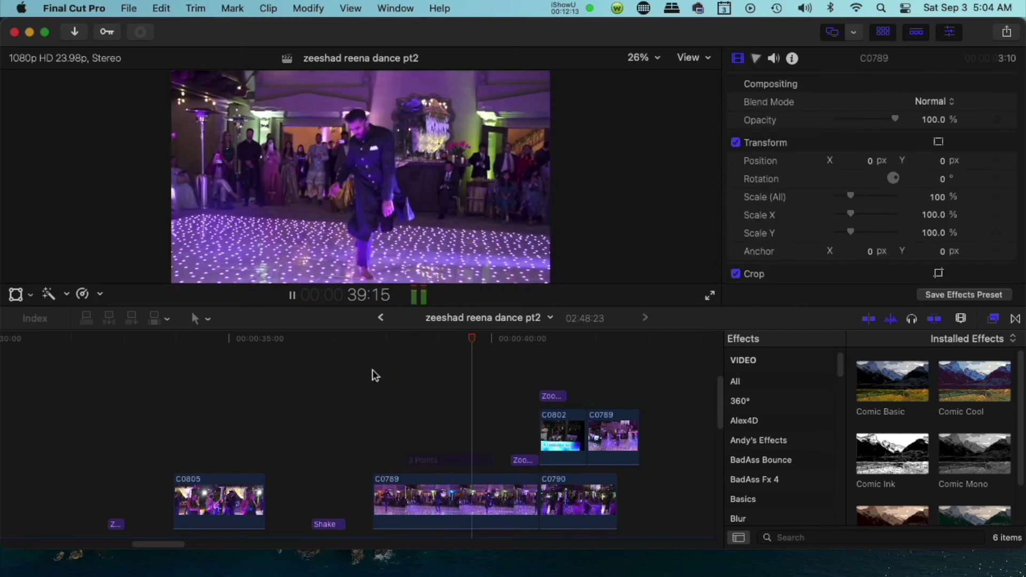
click(524, 460)
click(531, 340)
drag(531, 347, 373, 375)
Step: Enable the 3 Points layer above clip C0789 again and play the shot from 37:18
click(434, 460)
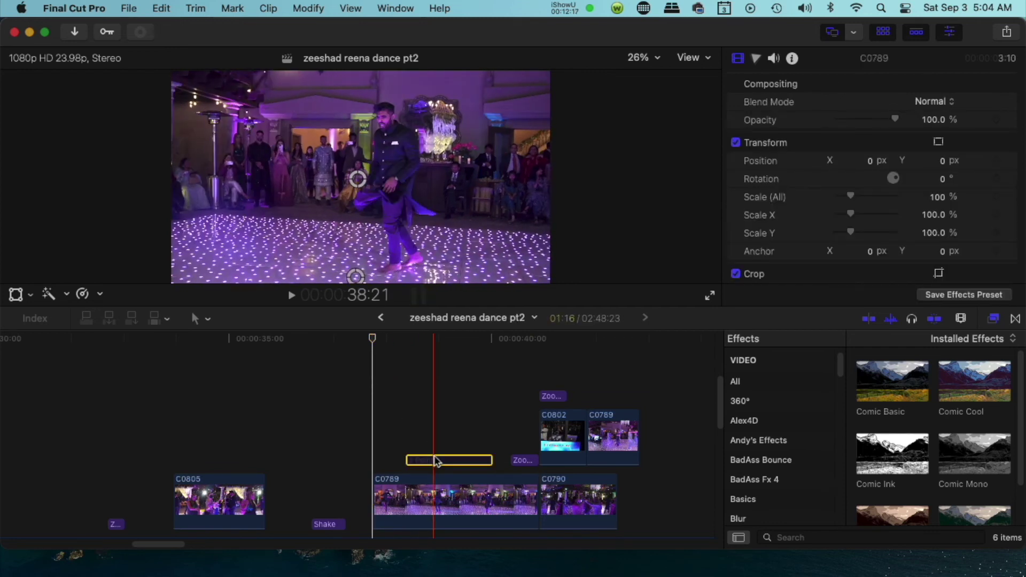
right_click(434, 460)
click(485, 376)
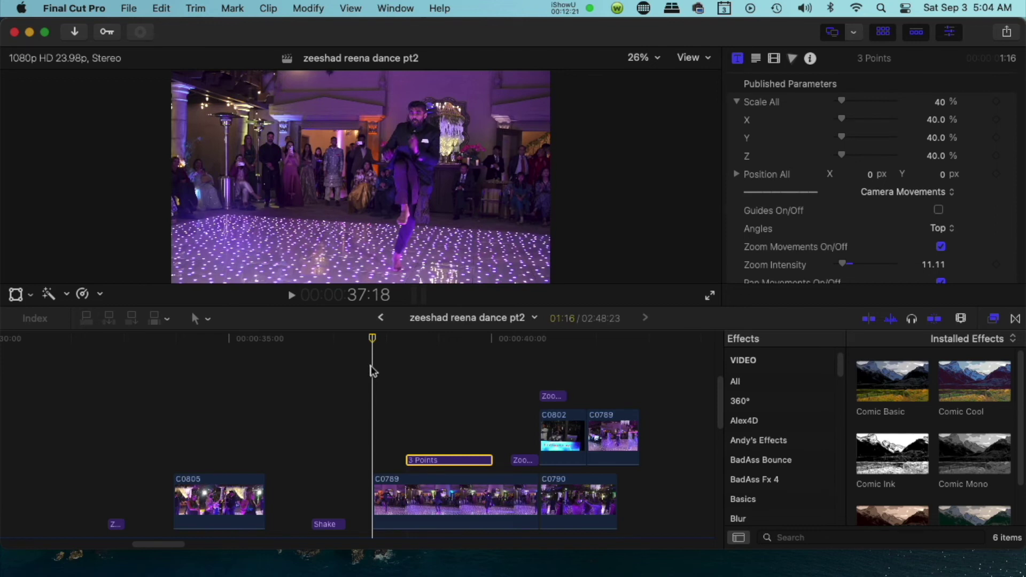
key(space)
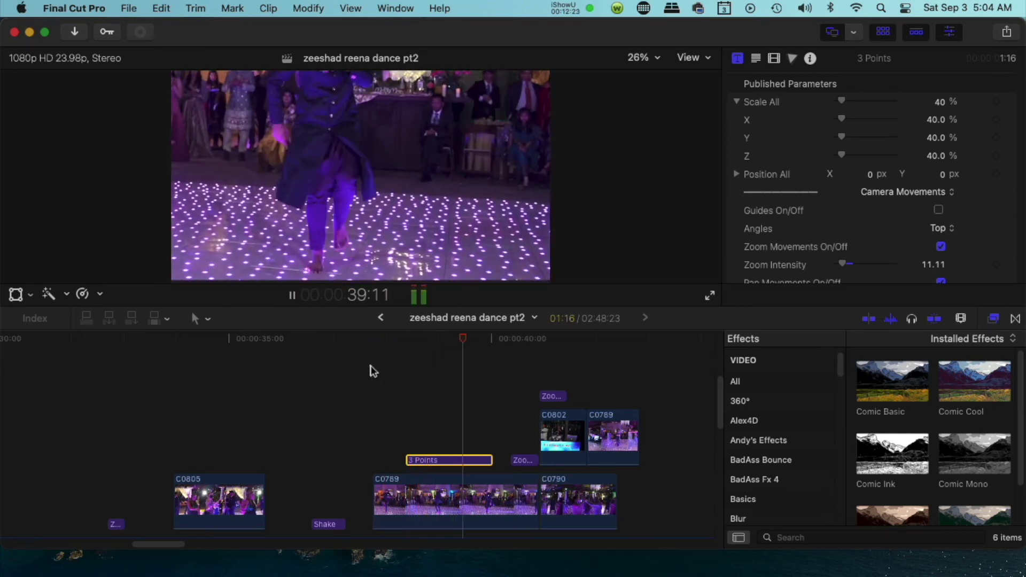
Step: Rewind and replay clip C0789 to review the 3 Points camera movement
click(373, 370)
key(j)
key(j)
key(j)
key(l)
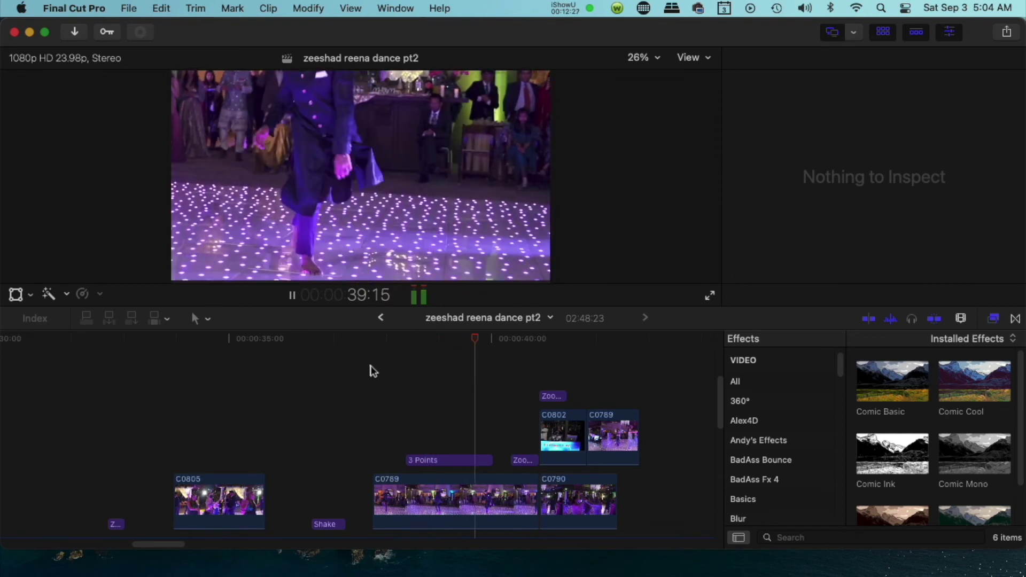
key(ctrl+z)
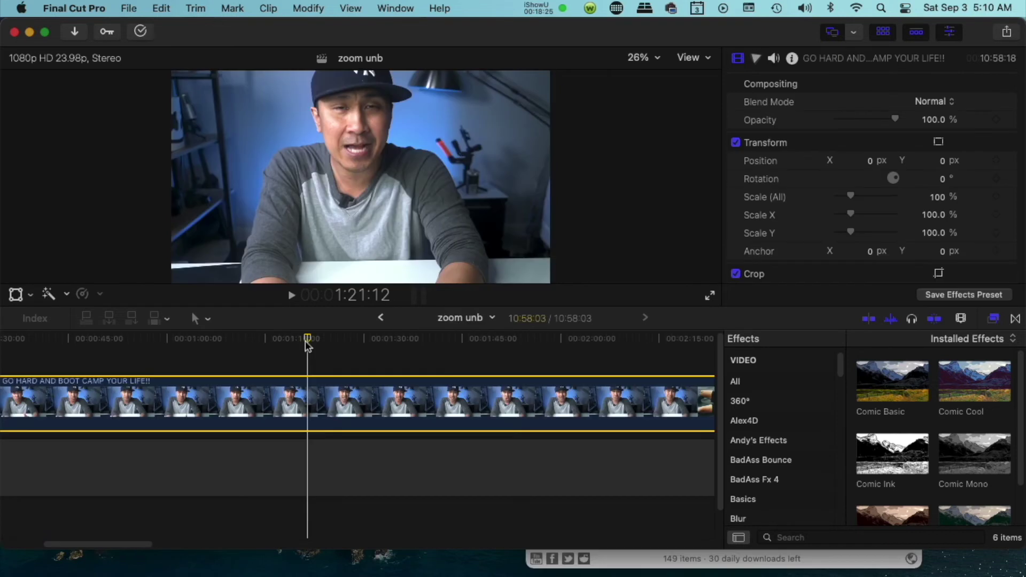
Step: Split the GO HARD AND BOOT CAMP YOUR LIFE!! clip at 1:11:01 and move the playhead further along the clip
drag(313, 342, 240, 348)
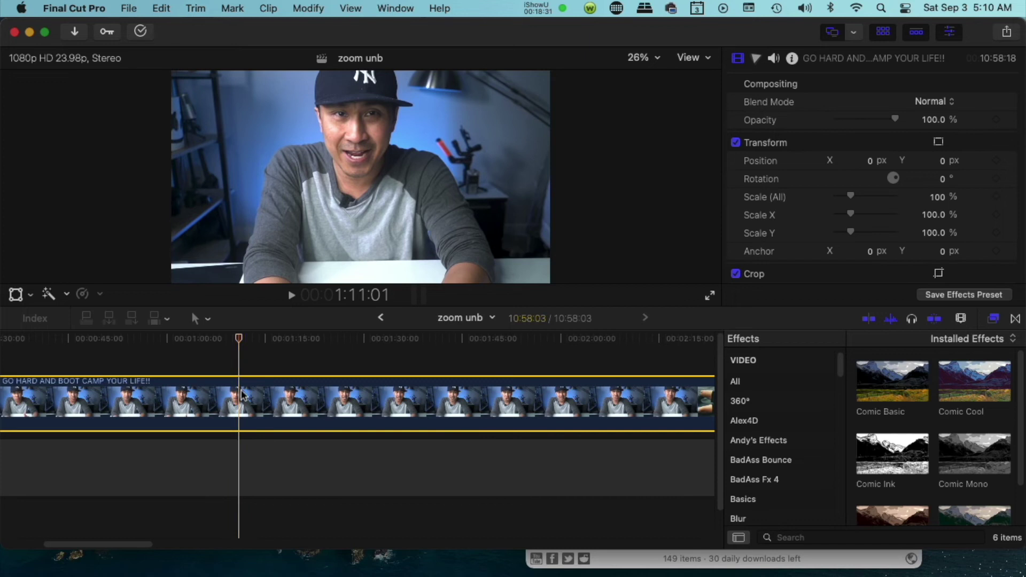
key(super+b)
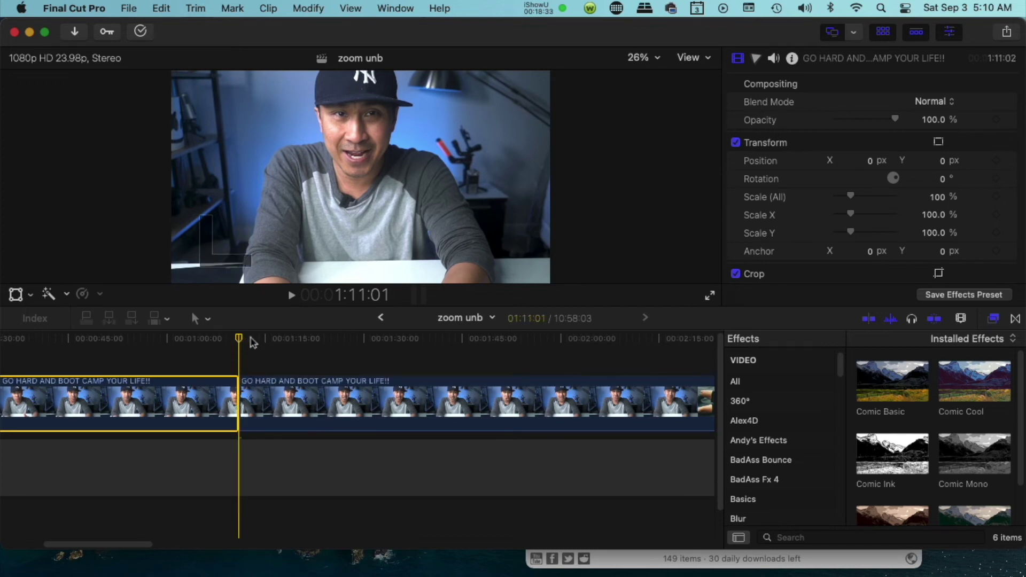
click(295, 344)
drag(299, 345, 487, 357)
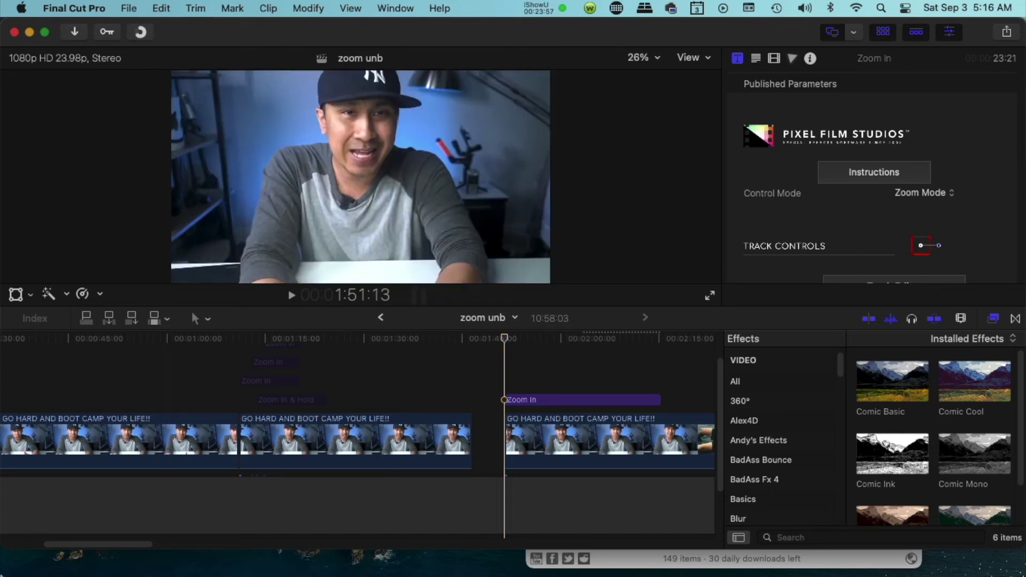
Step: Select the Zoom In layer starting at 1:51:13 and play the talking-head clip from there to preview its zoom
drag(75, 545, 109, 545)
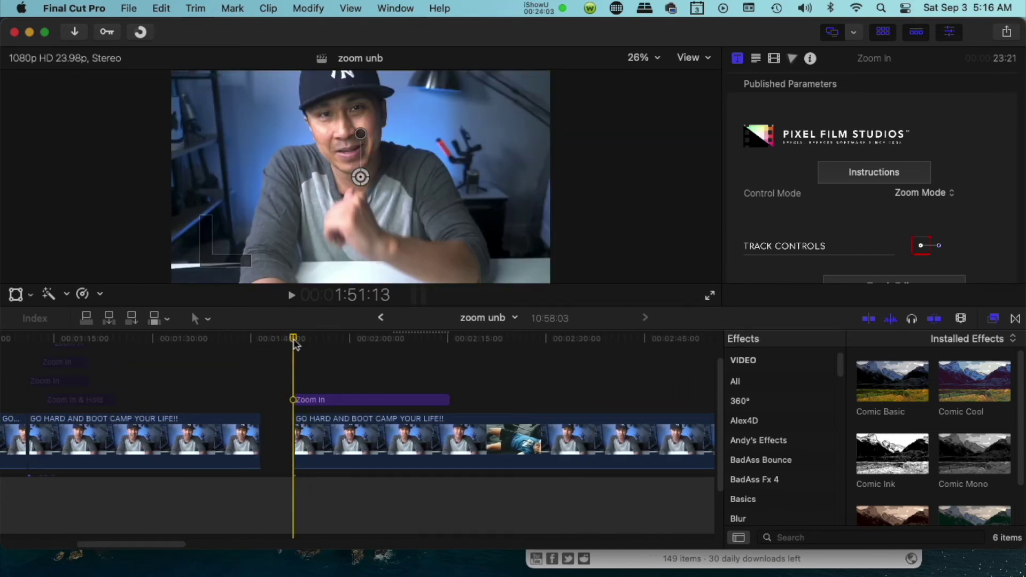
click(306, 353)
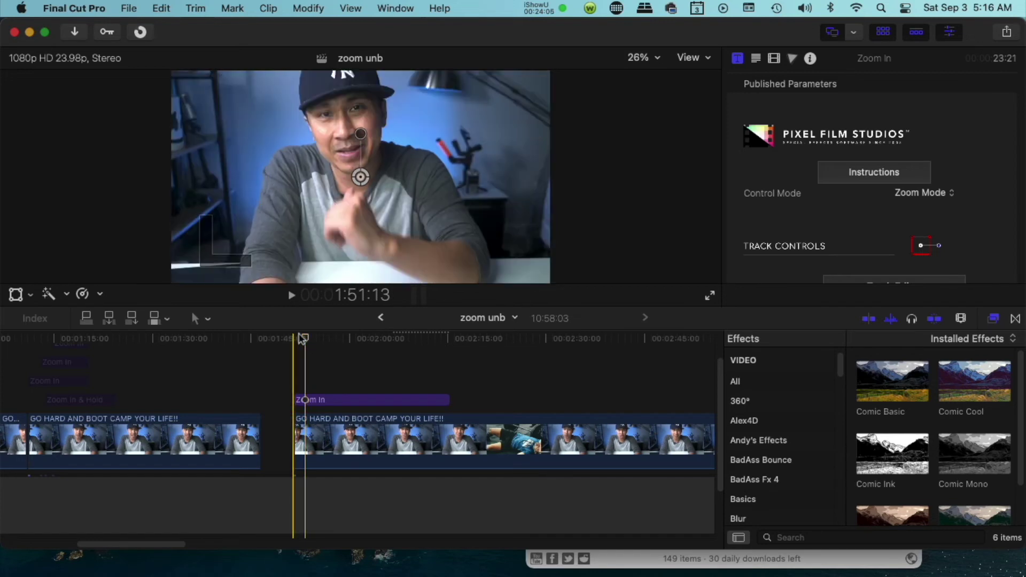
click(294, 340)
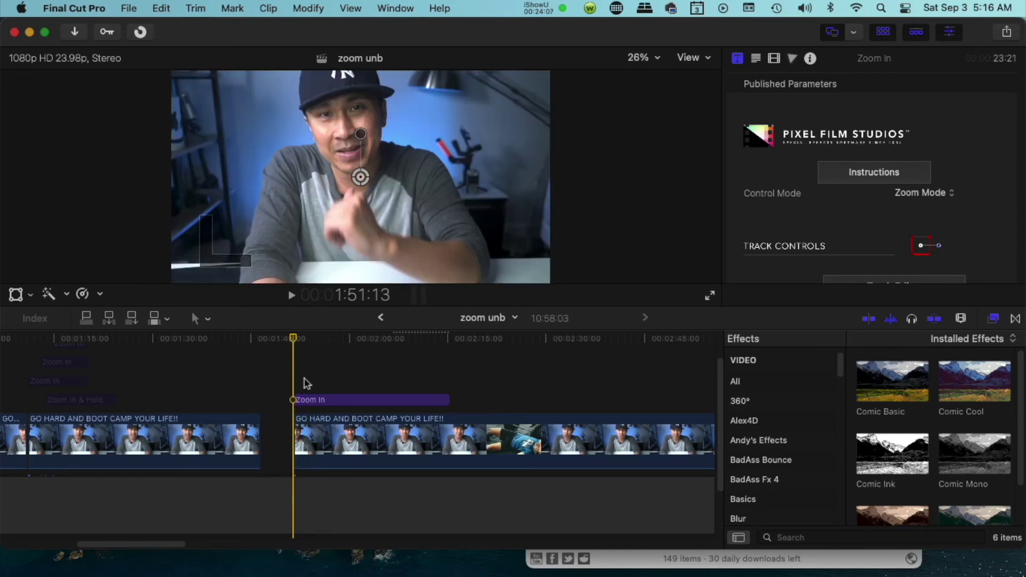
click(317, 400)
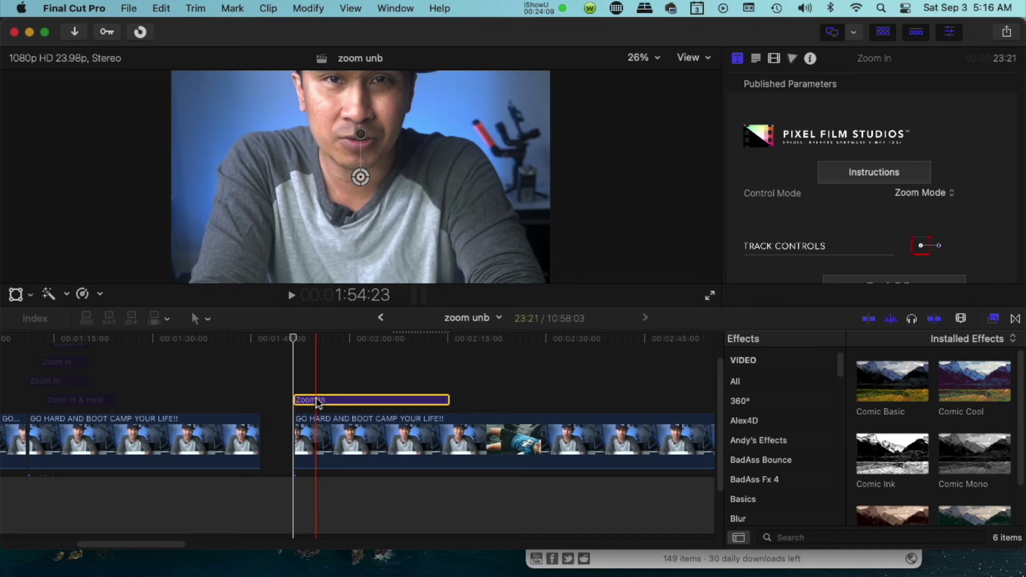
key(space)
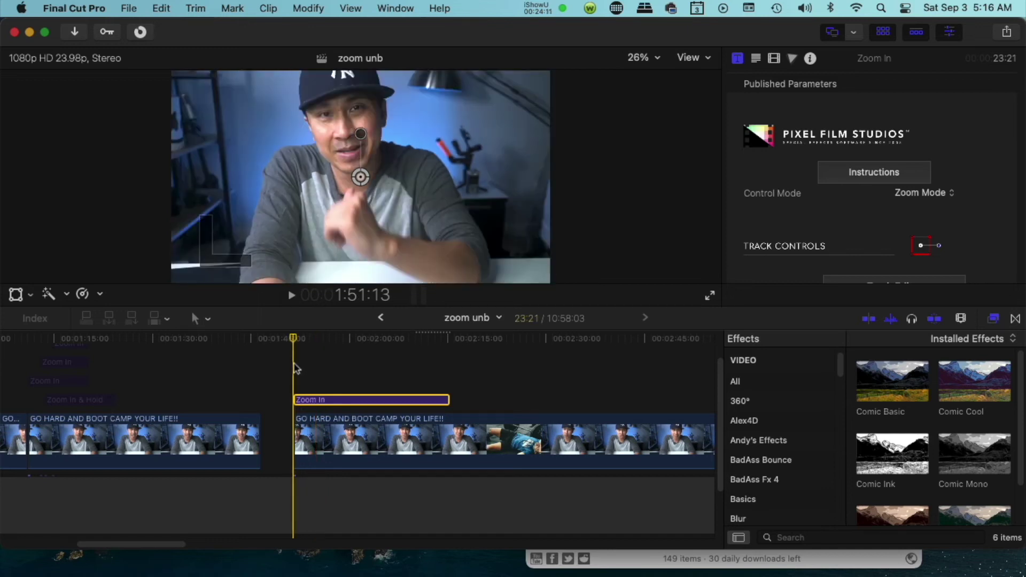
key(space)
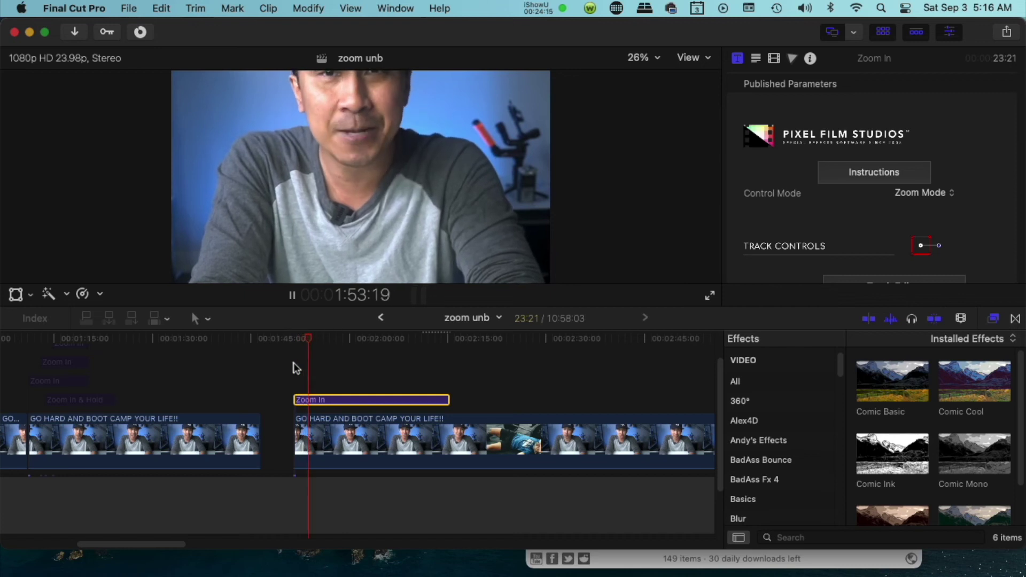
key(space)
Step: Review the Zoom In layer's parameters and set its Animation Duration to 0.5 Seconds
scroll(928, 206, down, 10)
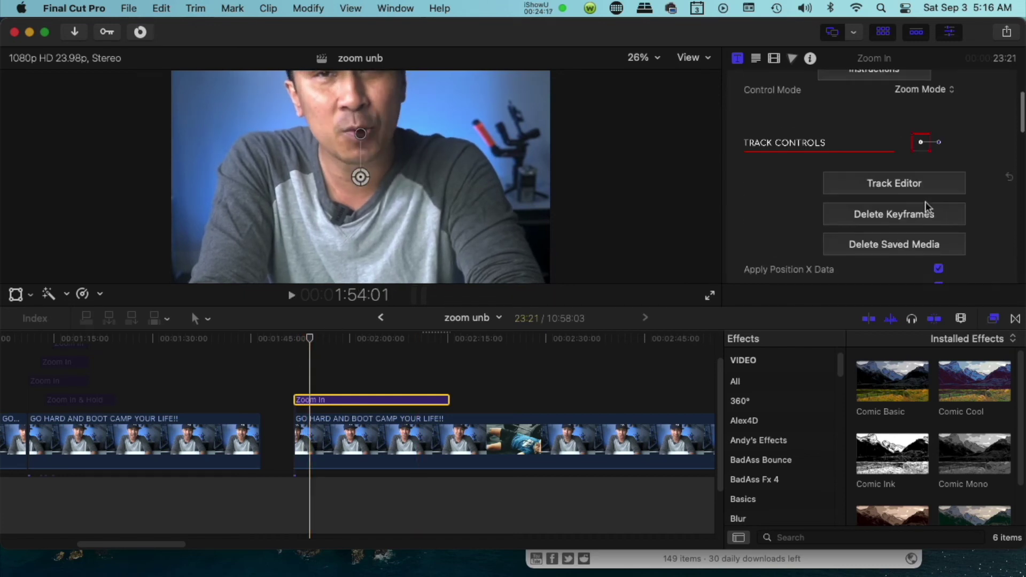
scroll(954, 205, down, 5)
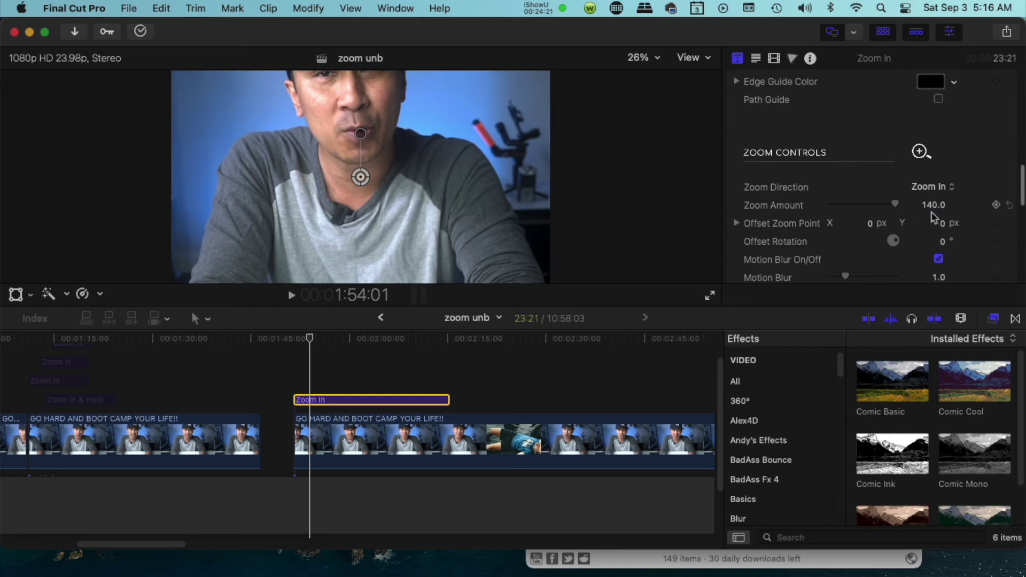
scroll(933, 216, down, 8)
scroll(939, 202, up, 8)
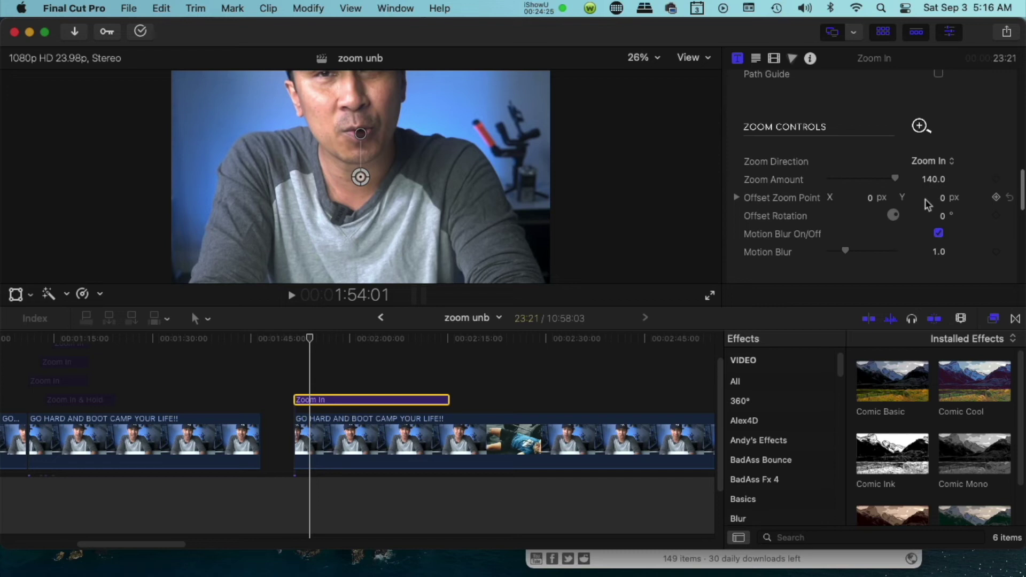
scroll(927, 206, down, 5)
scroll(927, 206, down, 4)
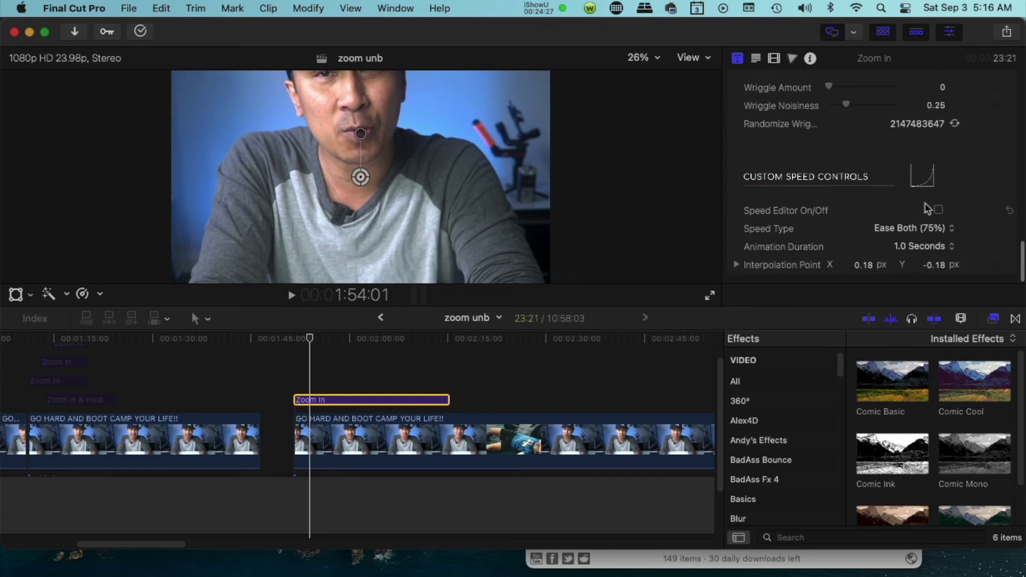
click(916, 252)
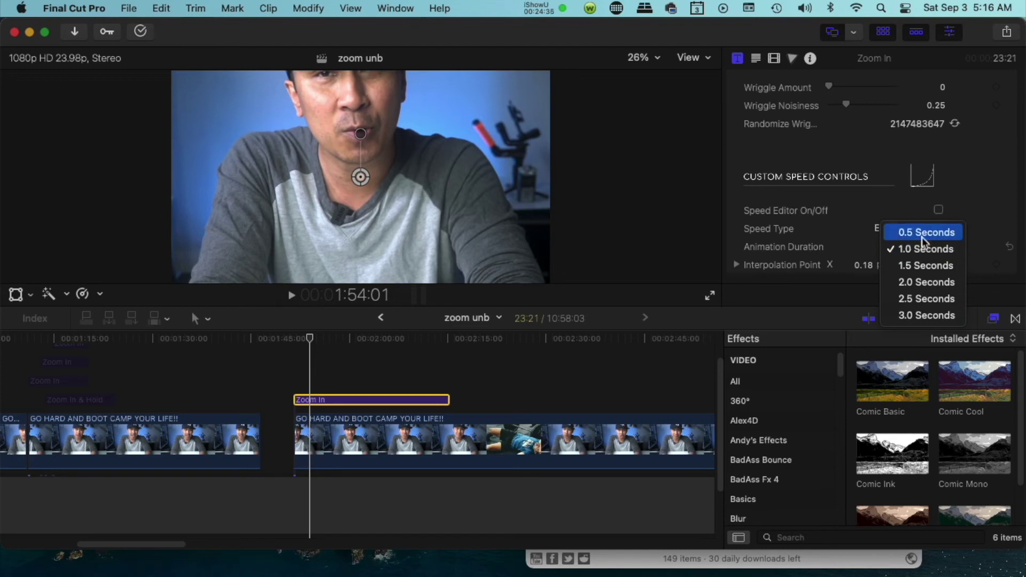
click(925, 235)
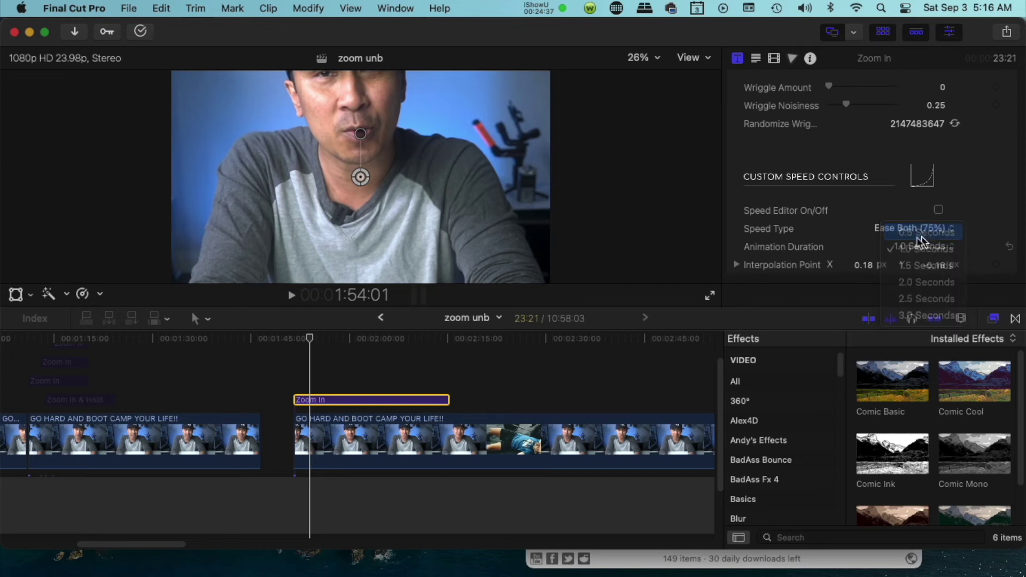
Step: Play the Zoom In section from 1:51:13 to preview the shorter zoom animation
click(299, 369)
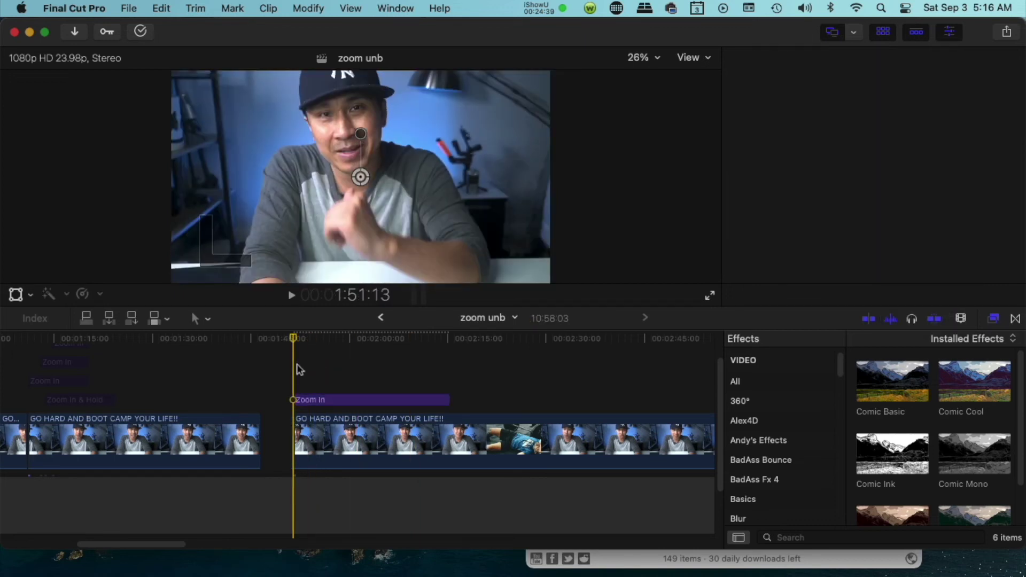
key(space)
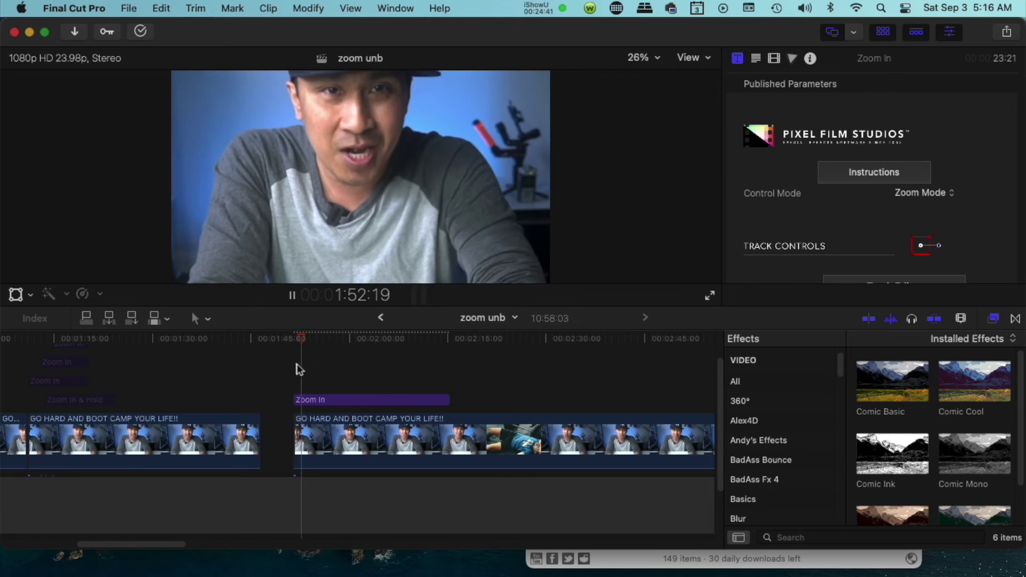
key(space)
Step: Set the Zoom In layer's Depth of Field Type to Defocus Zoom and preview it from 1:51:13
scroll(992, 208, down, 20)
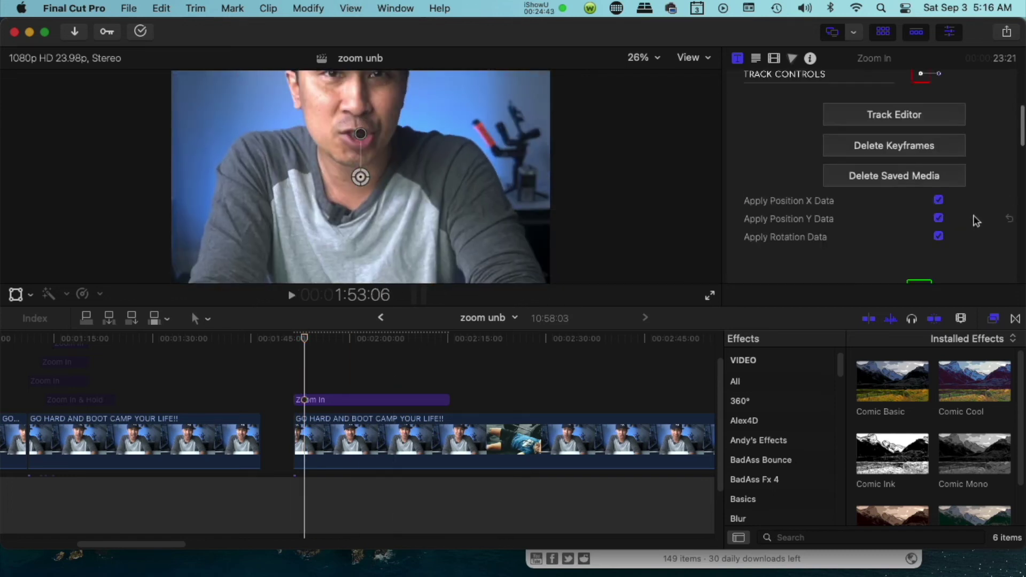
scroll(971, 217, down, 10)
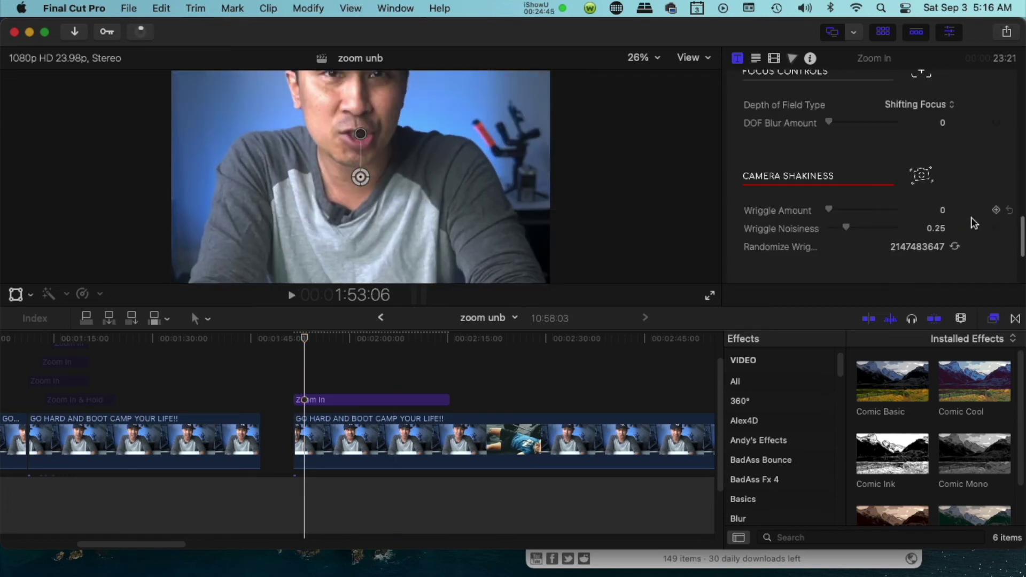
scroll(971, 217, up, 6)
scroll(973, 224, up, 1)
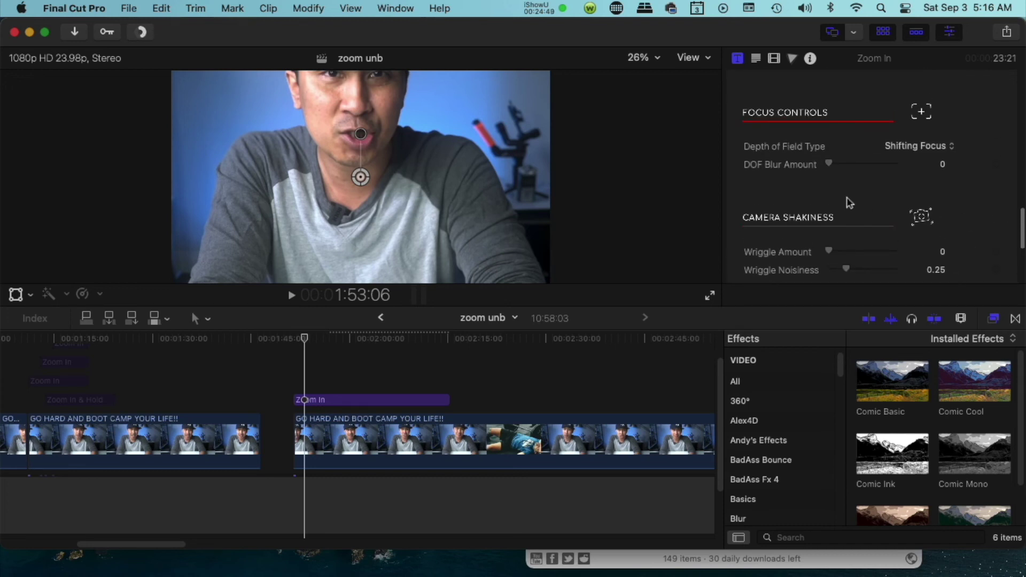
click(898, 152)
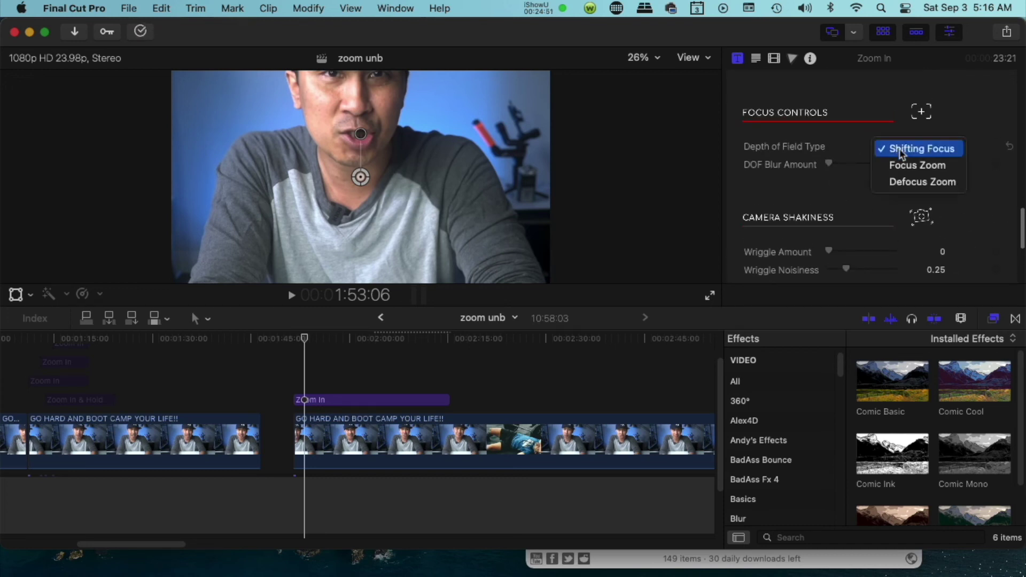
click(912, 184)
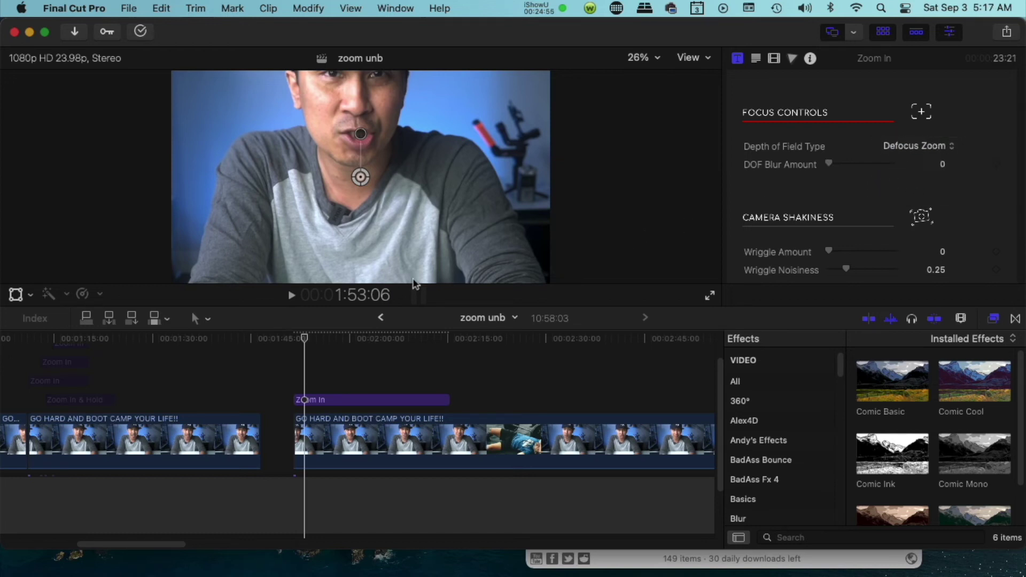
click(293, 339)
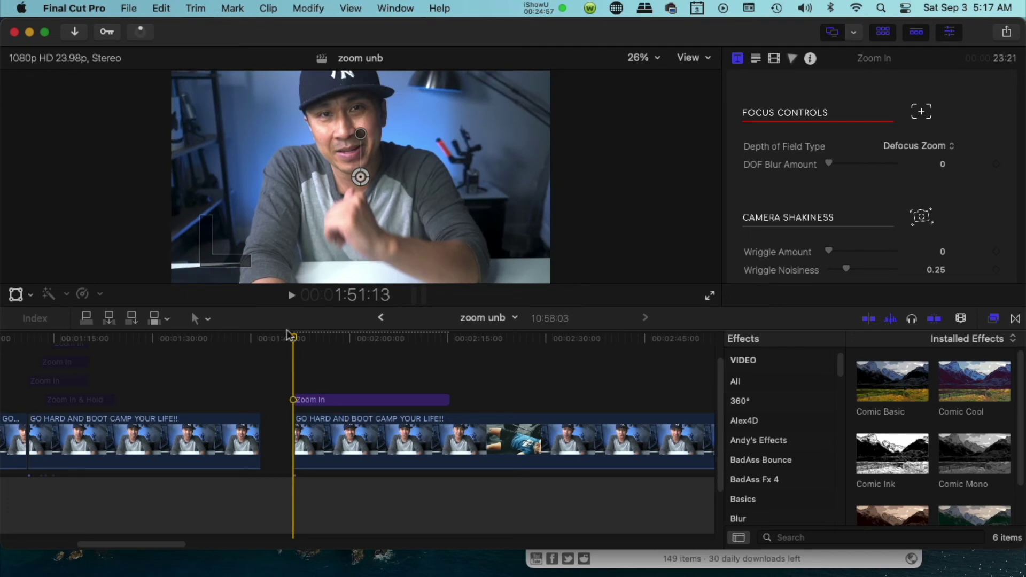
click(293, 296)
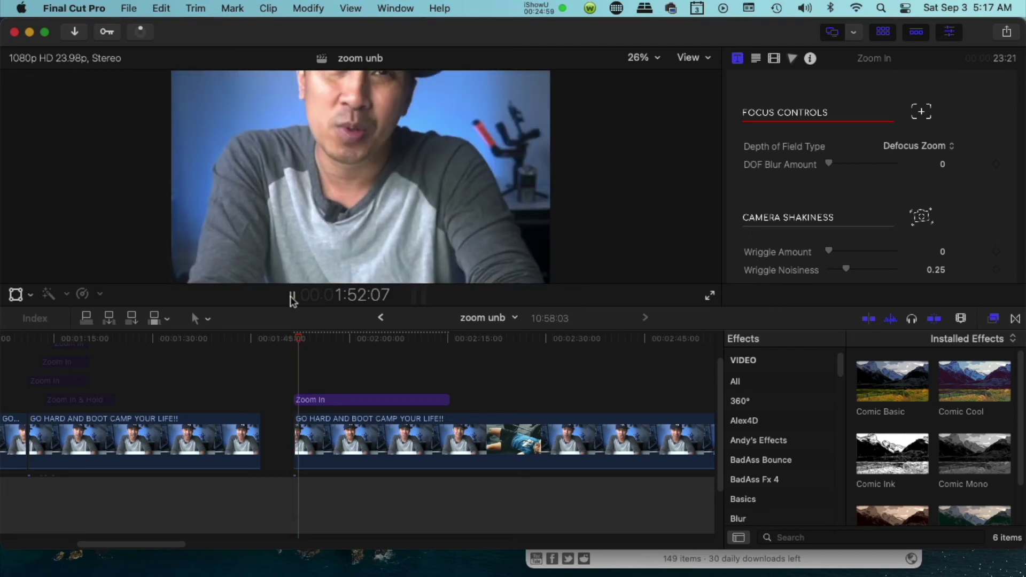
Step: Select the Zoom In layer starting at 1:51:13 and set its Zoom Amount to 125
click(293, 339)
click(371, 405)
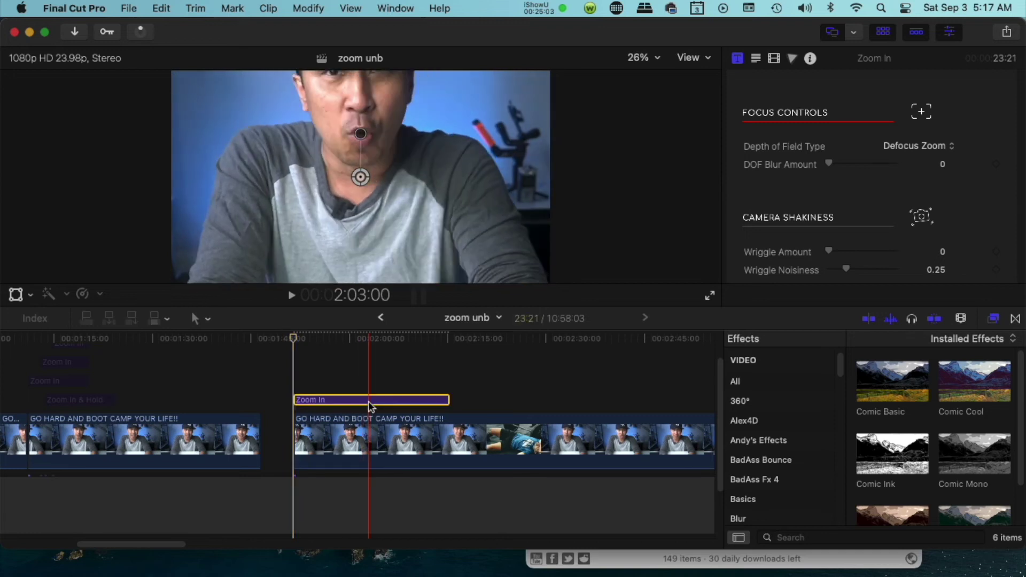
scroll(992, 198, down, 10)
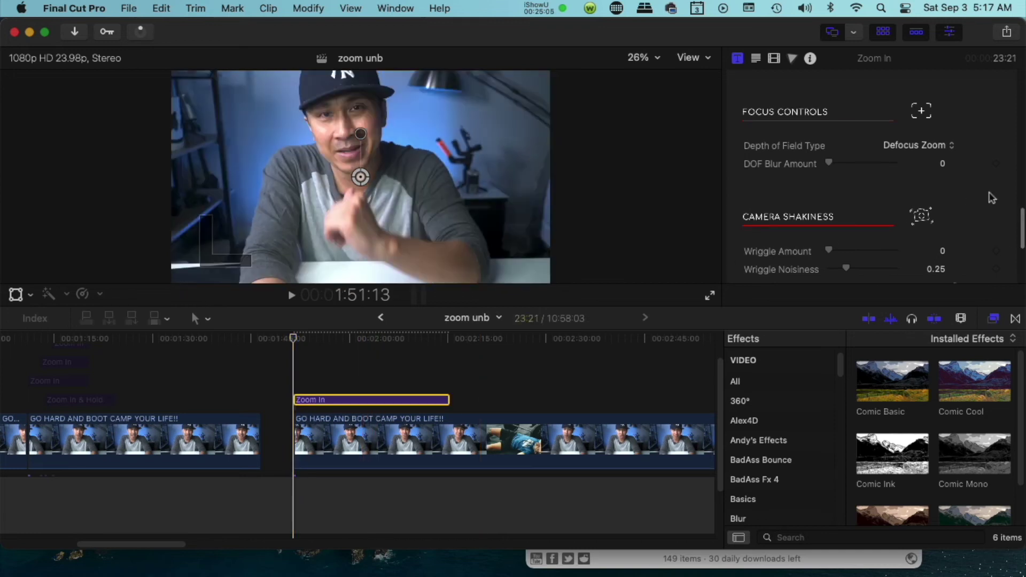
scroll(989, 194, up, 5)
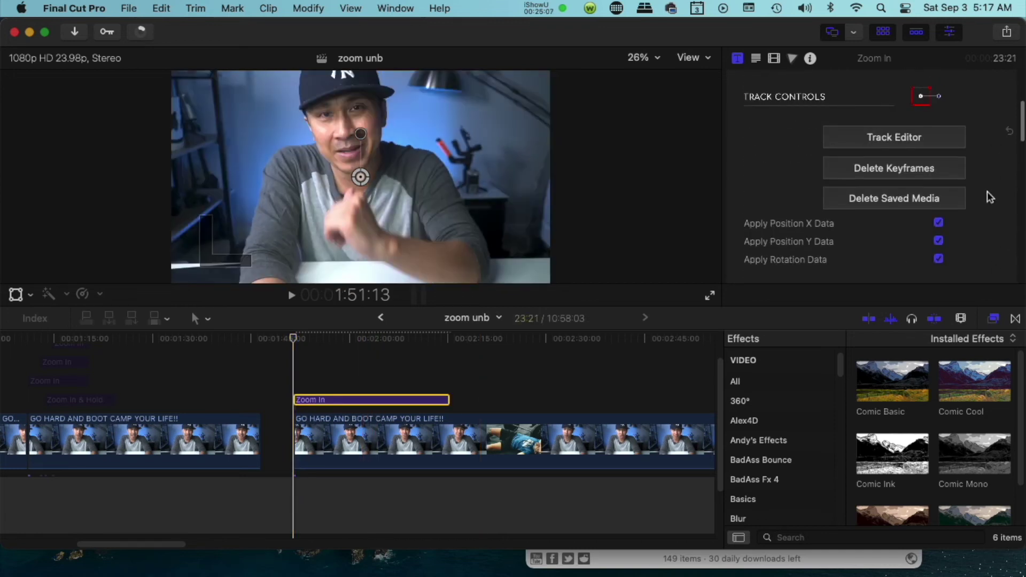
scroll(987, 194, down, 5)
scroll(988, 198, down, 5)
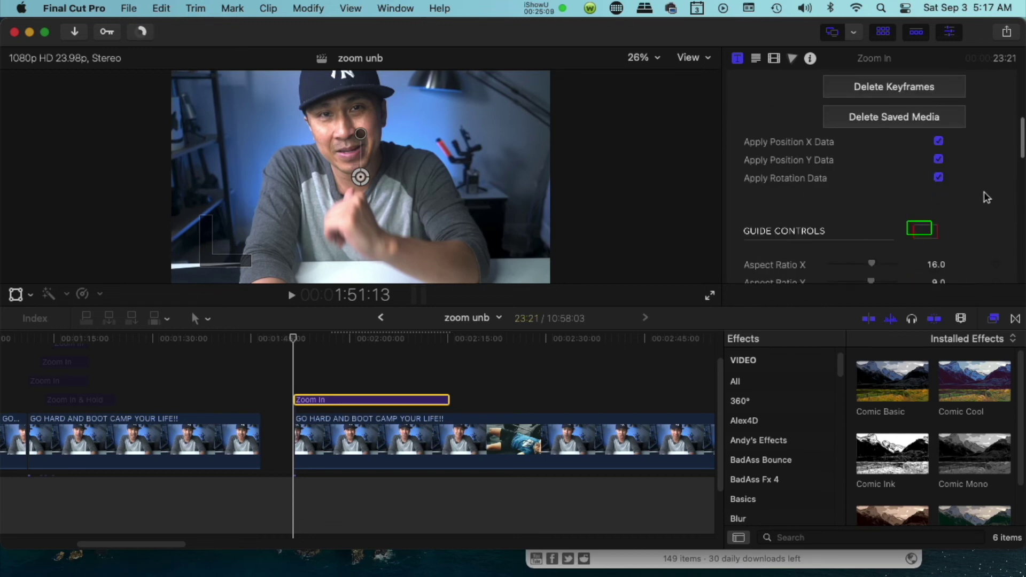
scroll(979, 206, down, 1)
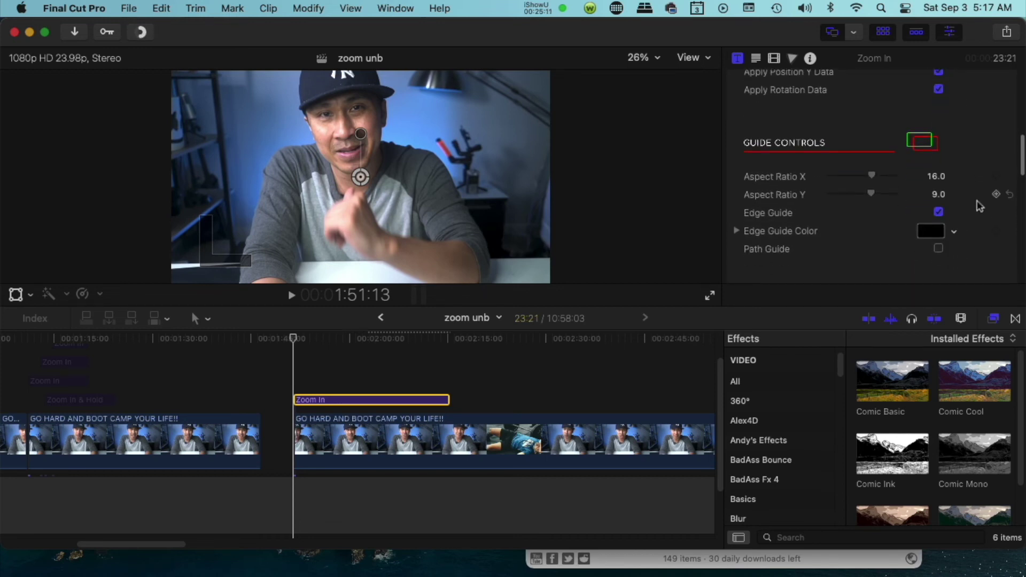
scroll(979, 206, up, 5)
scroll(979, 206, up, 2)
scroll(977, 207, down, 8)
click(925, 184)
text(120)
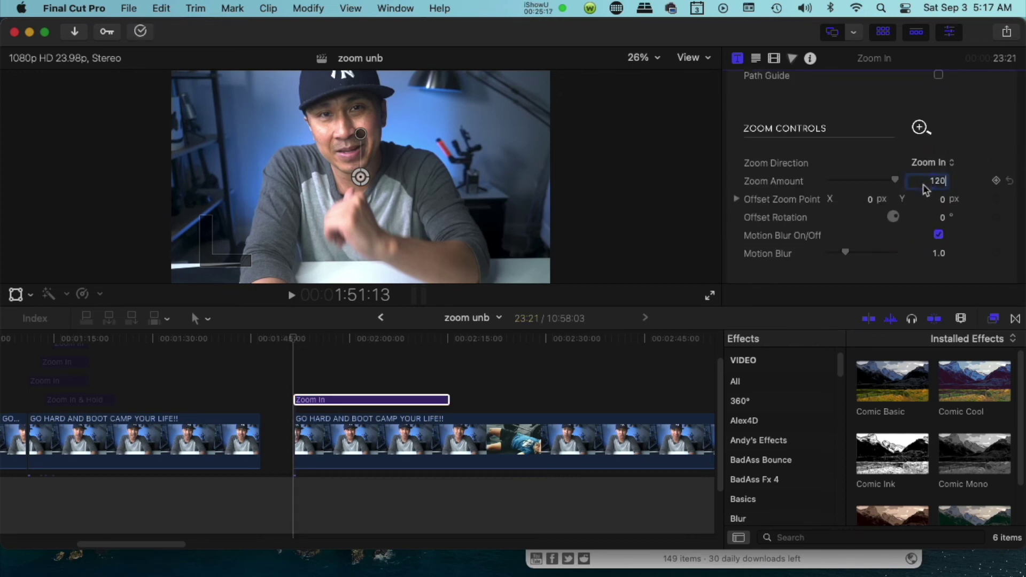
key(Return)
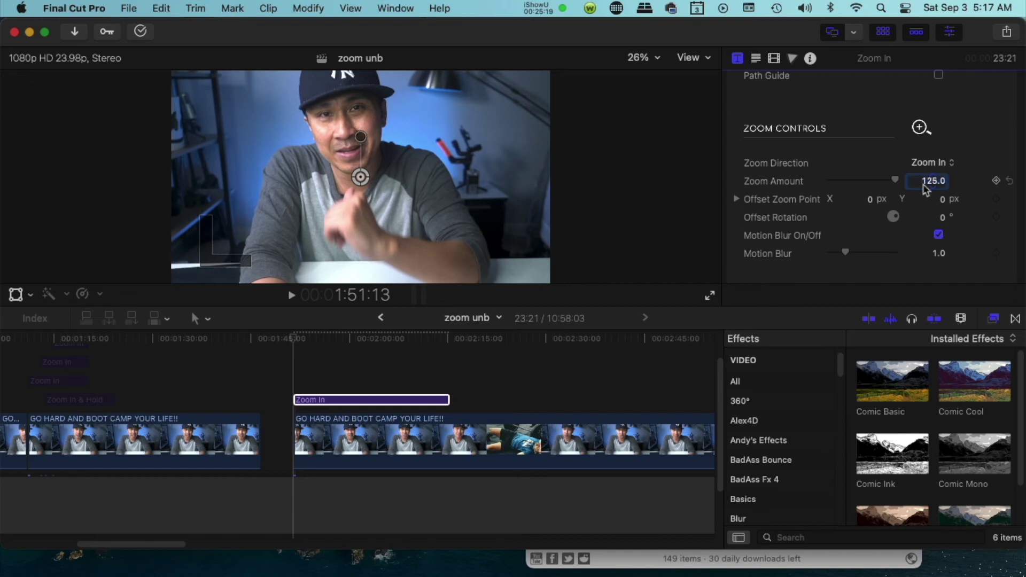
Step: Copy the Zoom In layer and paste it one row above, starting at about 1:55
click(350, 399)
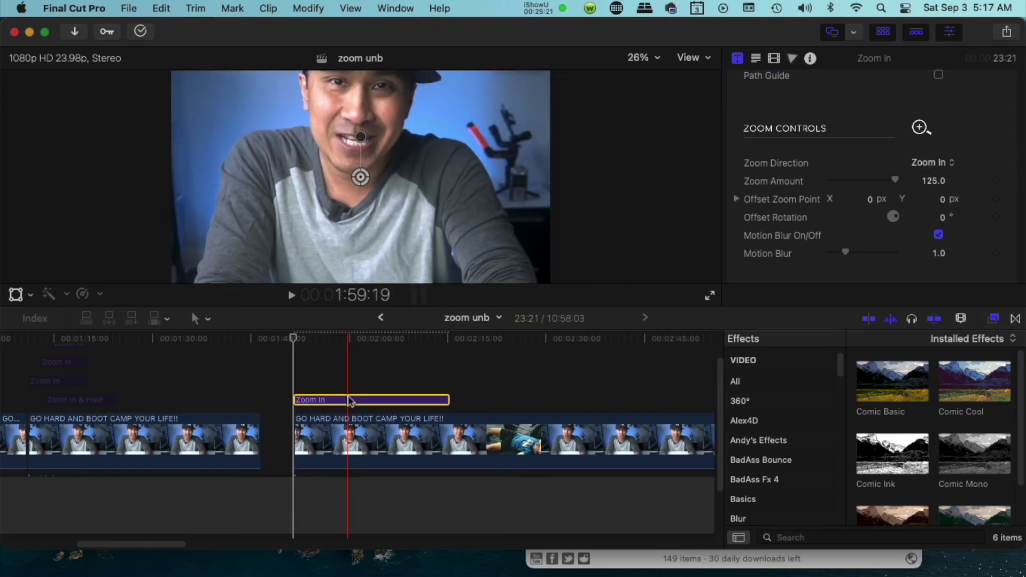
click(317, 382)
key(super+v)
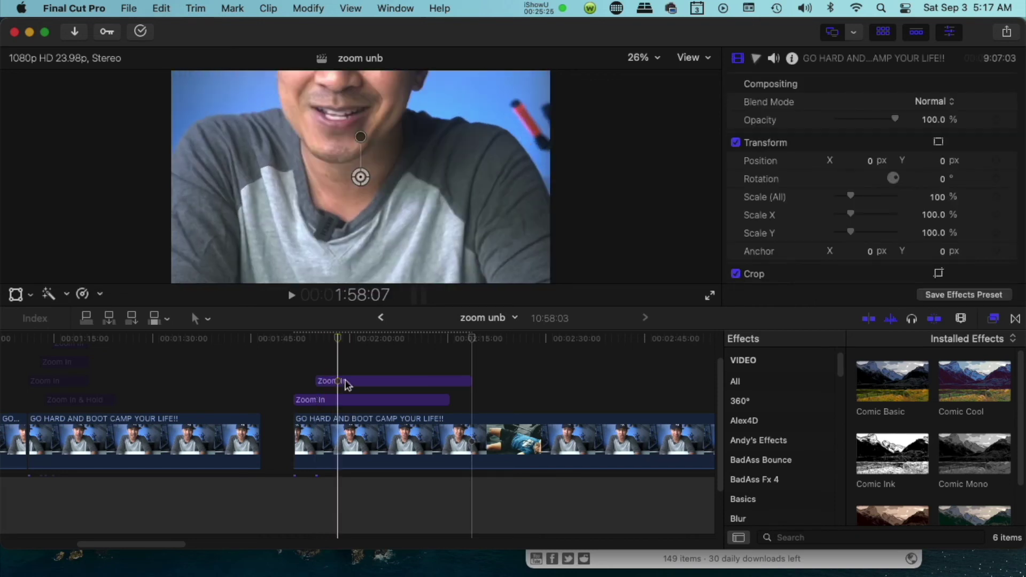
Step: Set the Zoom Amount of the pasted second Zoom In layer to 145
click(361, 387)
scroll(891, 265, down, 5)
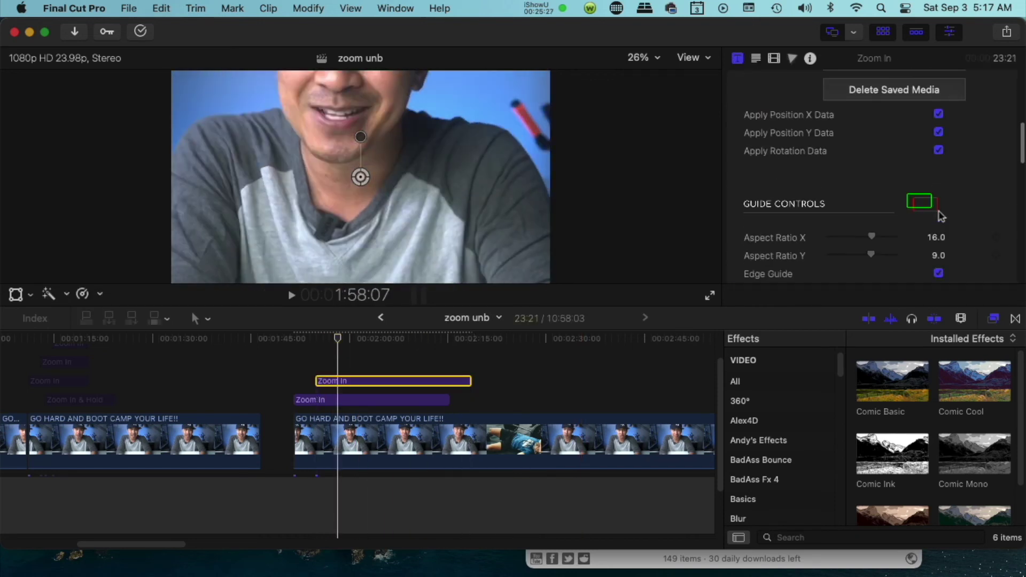
scroll(938, 182, down, 5)
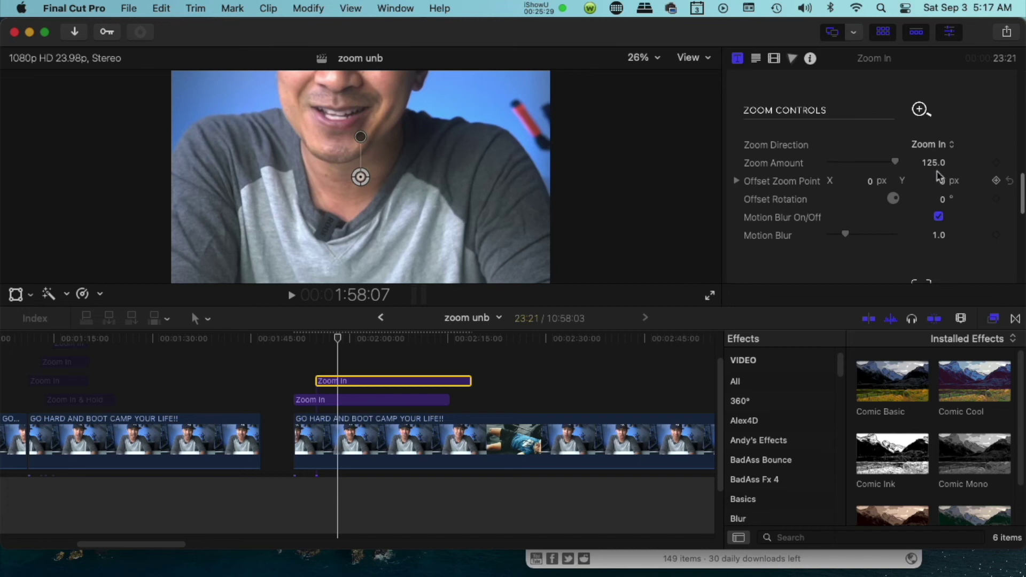
click(935, 165)
text(14)
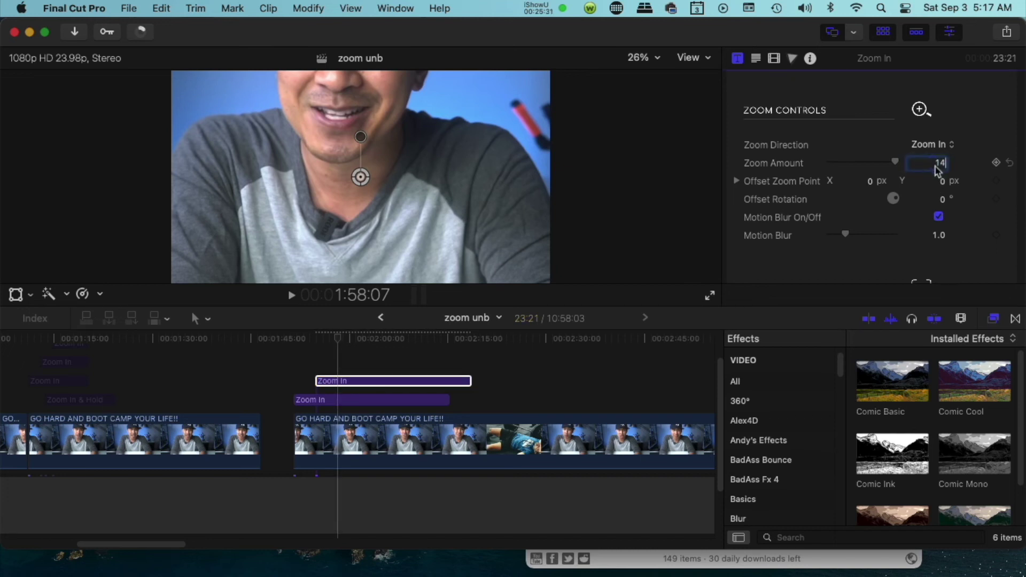
key(Return)
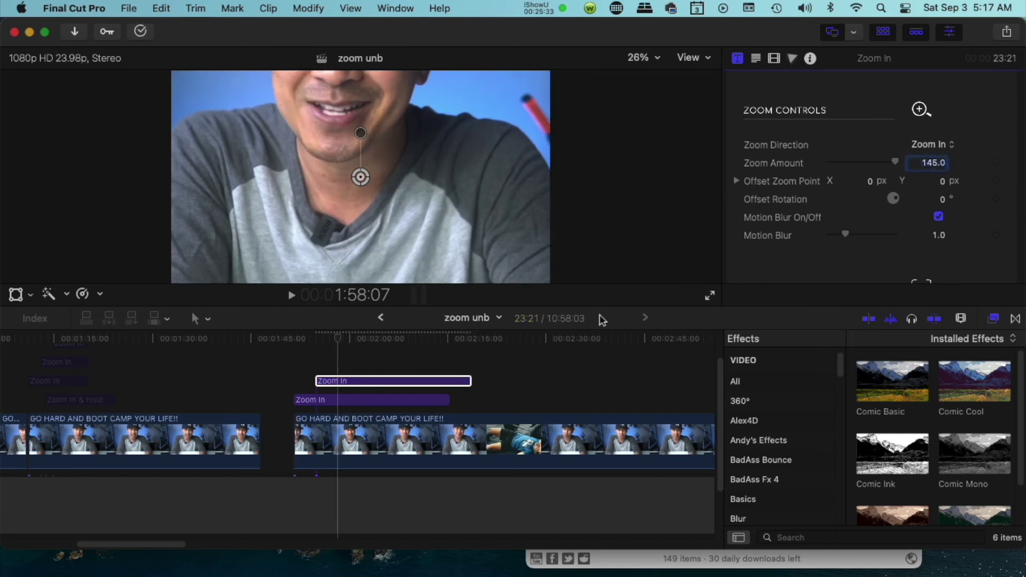
Step: Copy the second Zoom In layer and paste a third one above it
click(363, 381)
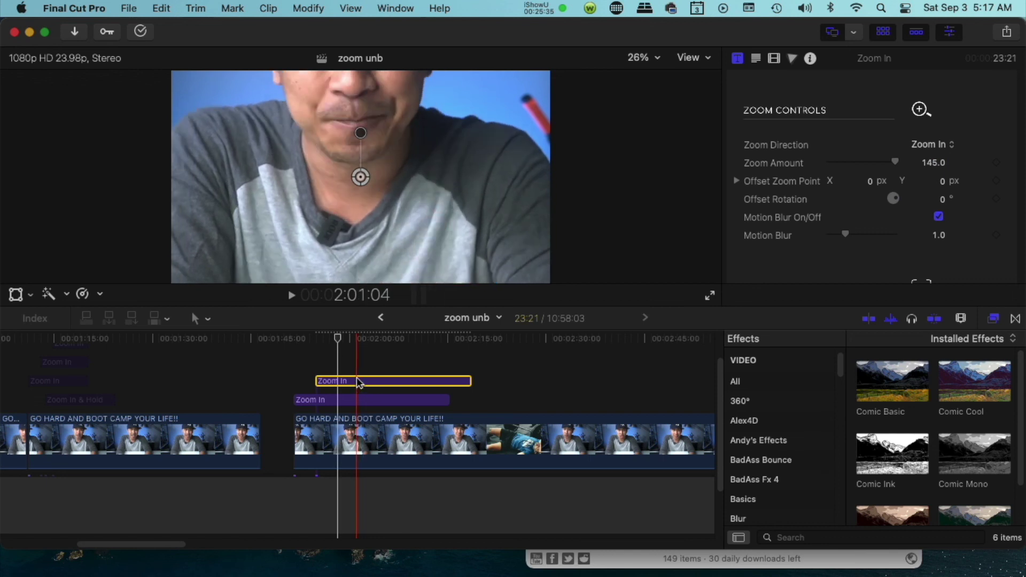
click(358, 367)
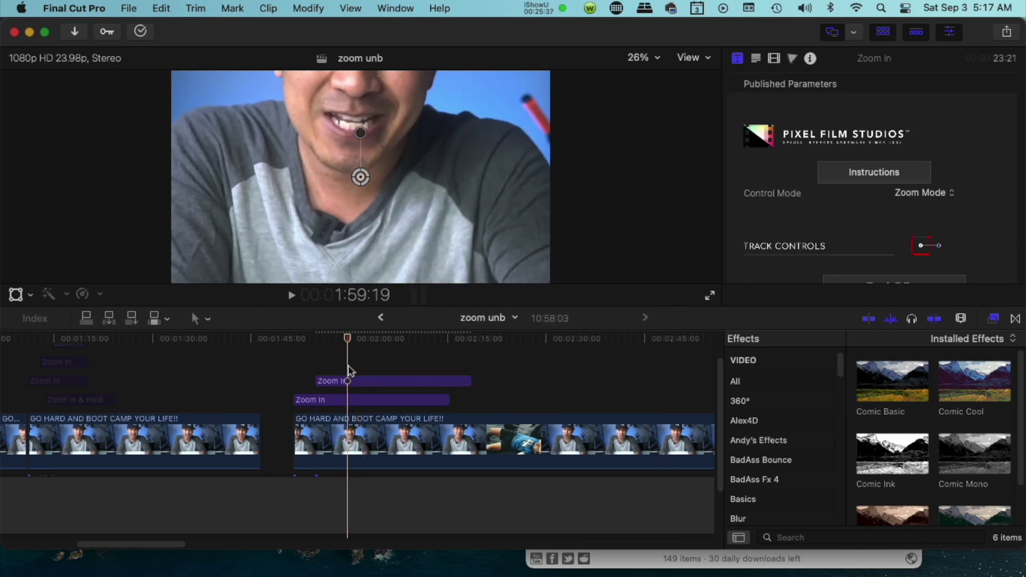
key(super+v)
click(381, 362)
Step: Move the upper two Zoom In layers into a staggered stack near the first one's start and preview from 1:51:13
click(306, 362)
mouse_move(337, 381)
mouse_down()
mouse_move(326, 383)
mouse_move(361, 357)
mouse_move(336, 365)
mouse_up()
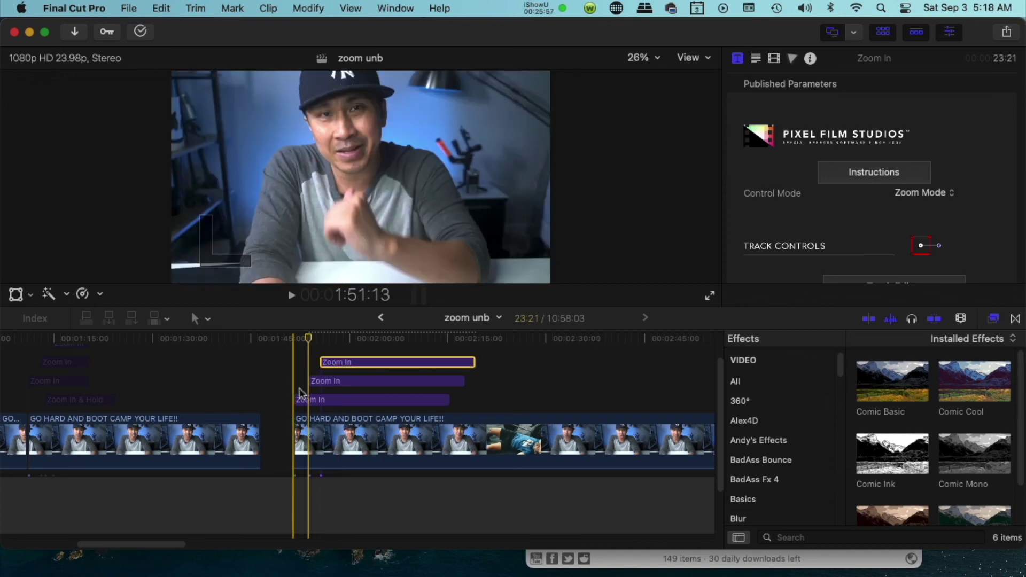
click(297, 386)
key(space)
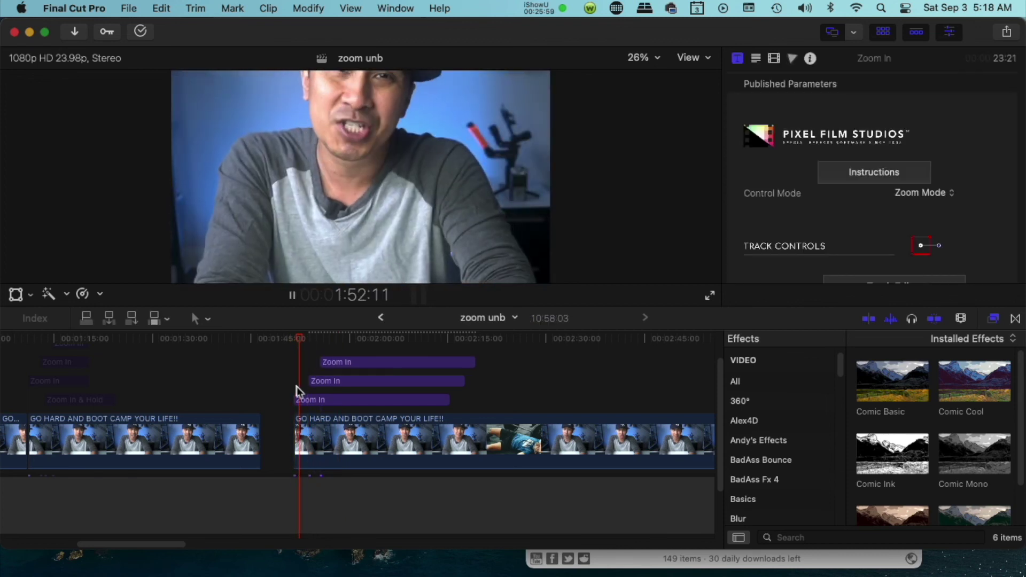
key(space)
Step: Shift the second and third Zoom In layers slightly earlier and replay the stacked zooms from 1:51:13
drag(315, 386, 337, 364)
click(294, 385)
click(294, 385)
key(space)
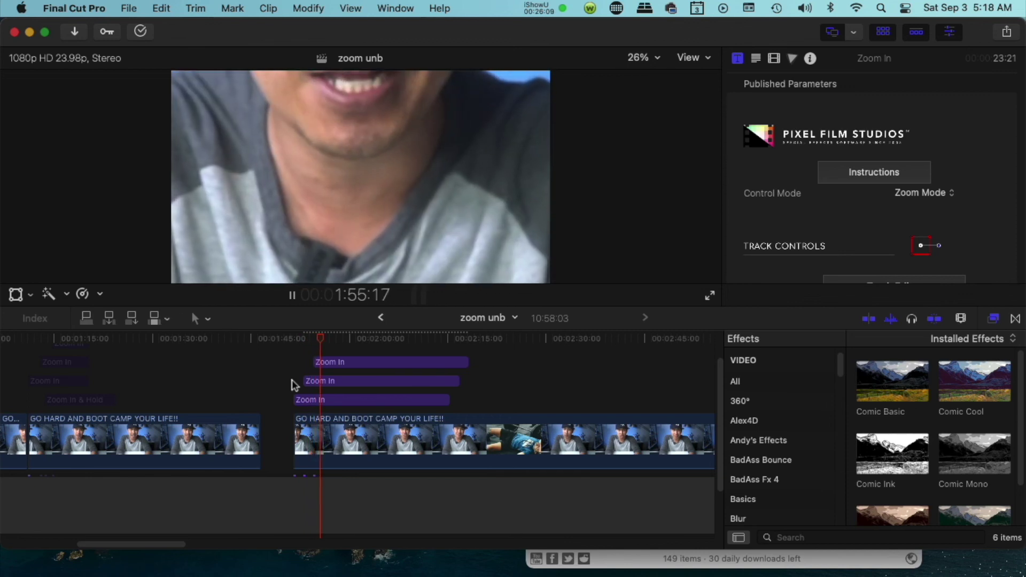
key(space)
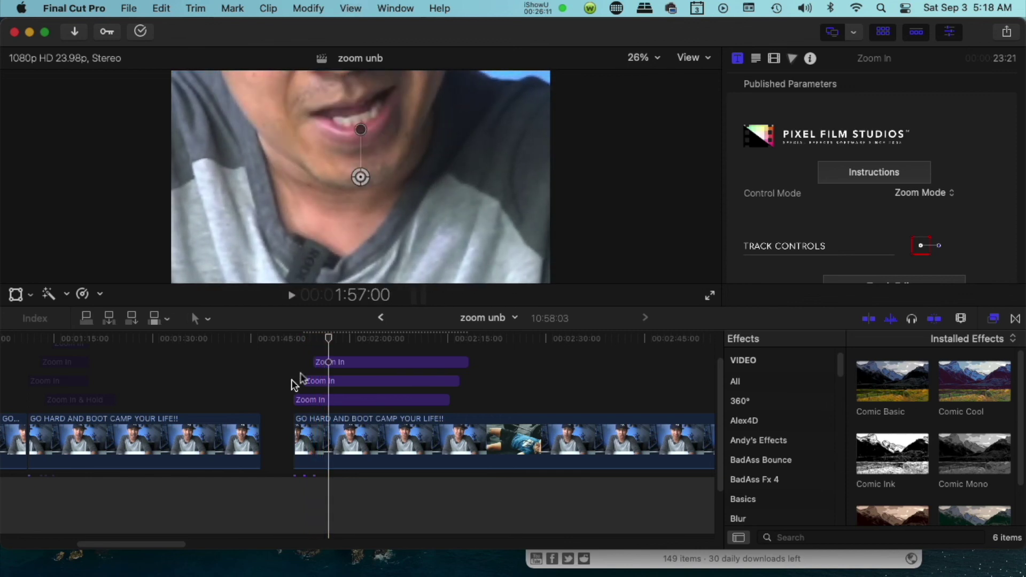
Step: Trim all three stacked Zoom In layers to a common end at about 2:08 and return the playhead to 1:51:13
drag(331, 342, 288, 355)
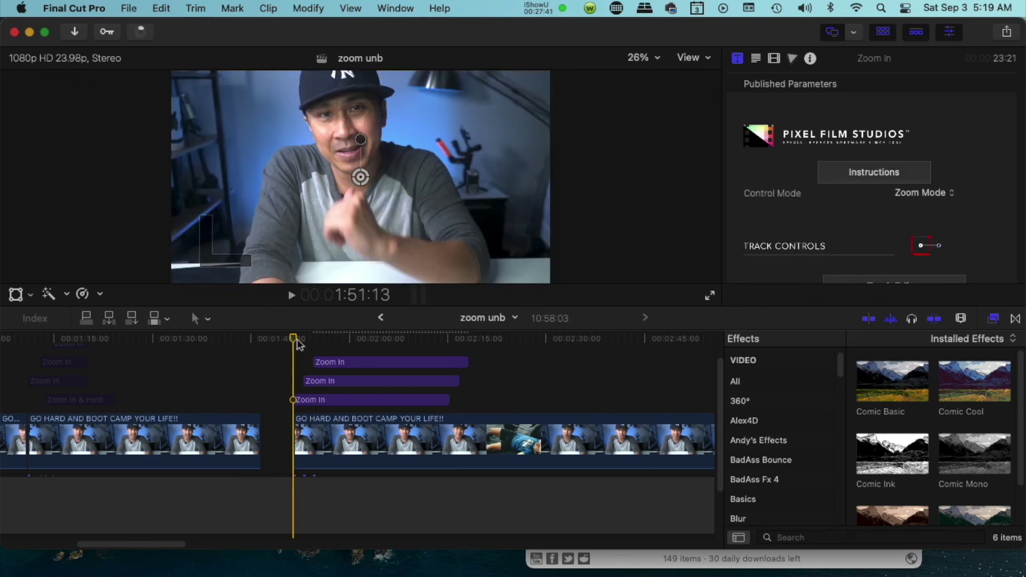
drag(296, 342, 402, 366)
drag(458, 381, 403, 400)
drag(310, 338, 294, 337)
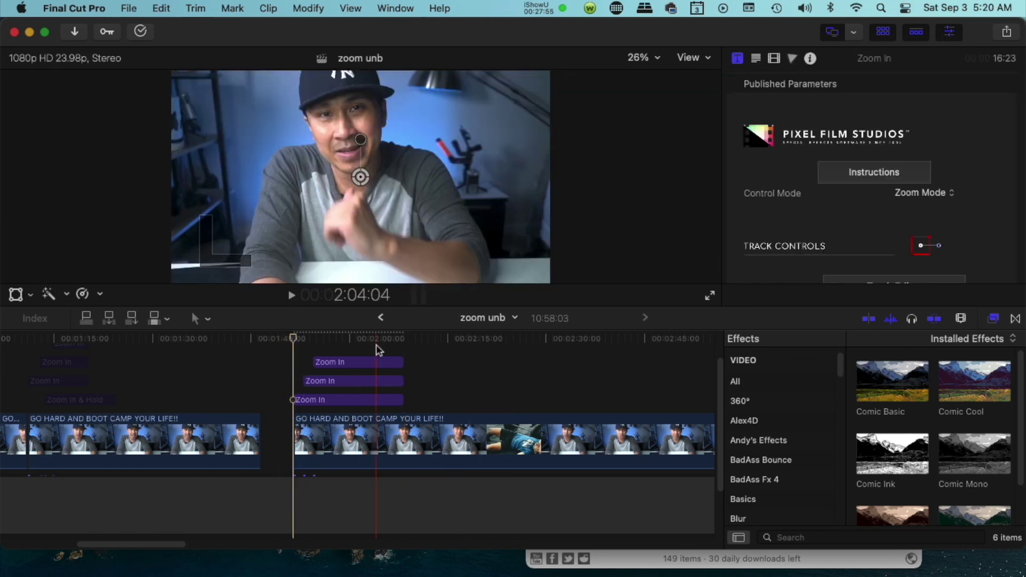
Step: Play from about 2:04 past the common end of the Zoom In layers to preview the return to the wide shot
click(377, 338)
click(292, 295)
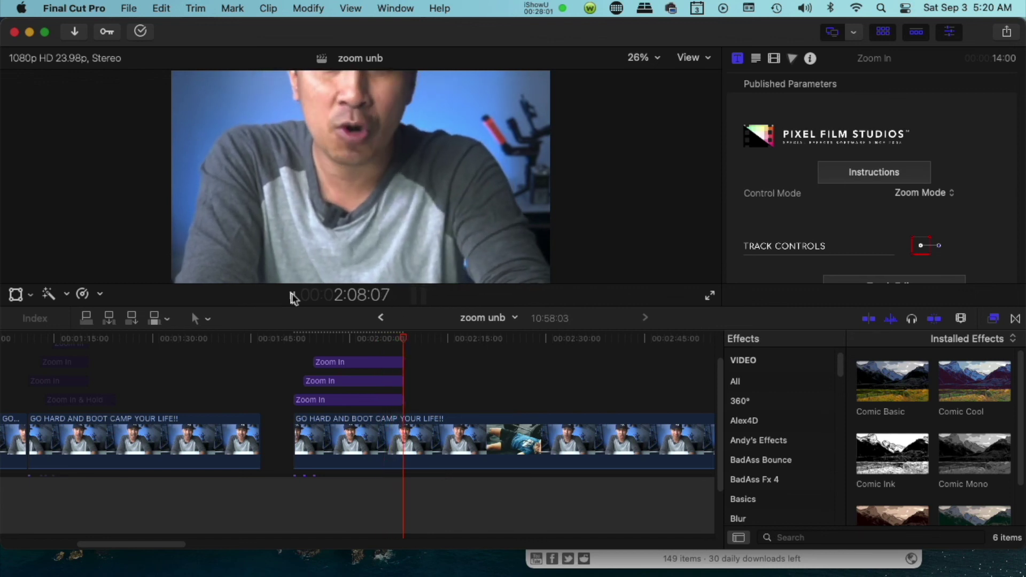
click(291, 296)
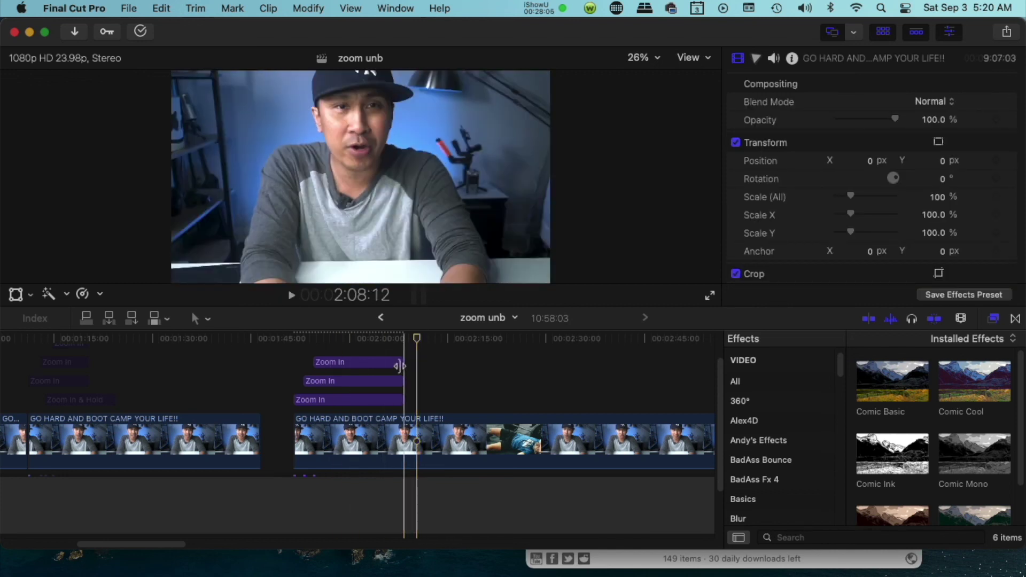